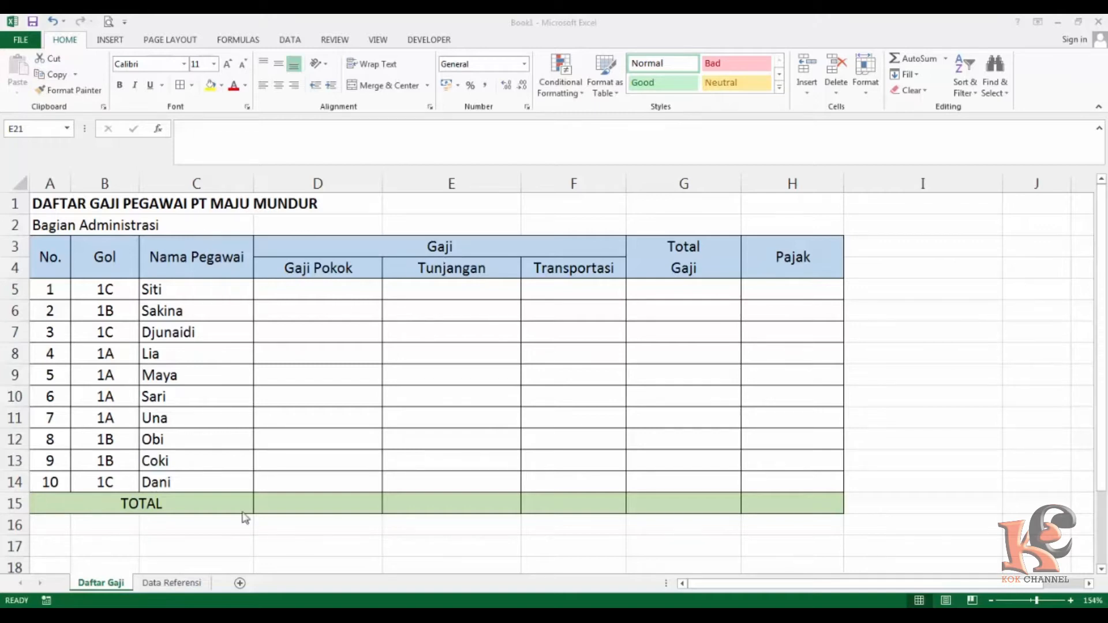
Examine the reference tables Tabel Gaji and Tabel Potongan Pajak on the Data Referensi sheet against the empty salary columns on Daftar Gaji
left_click(186, 585)
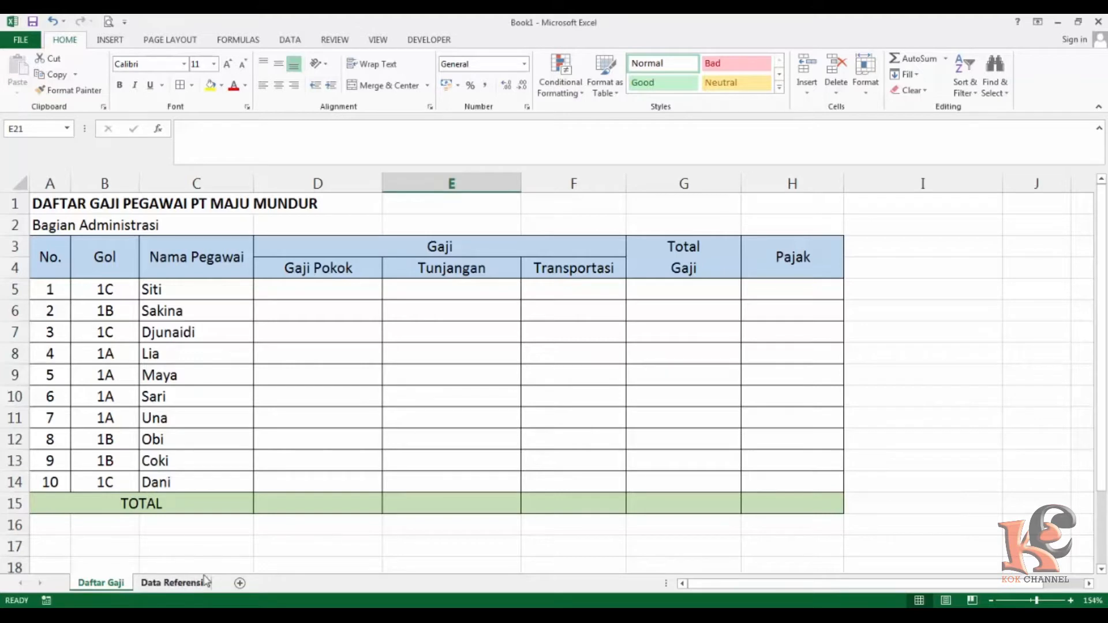
left_click(199, 588)
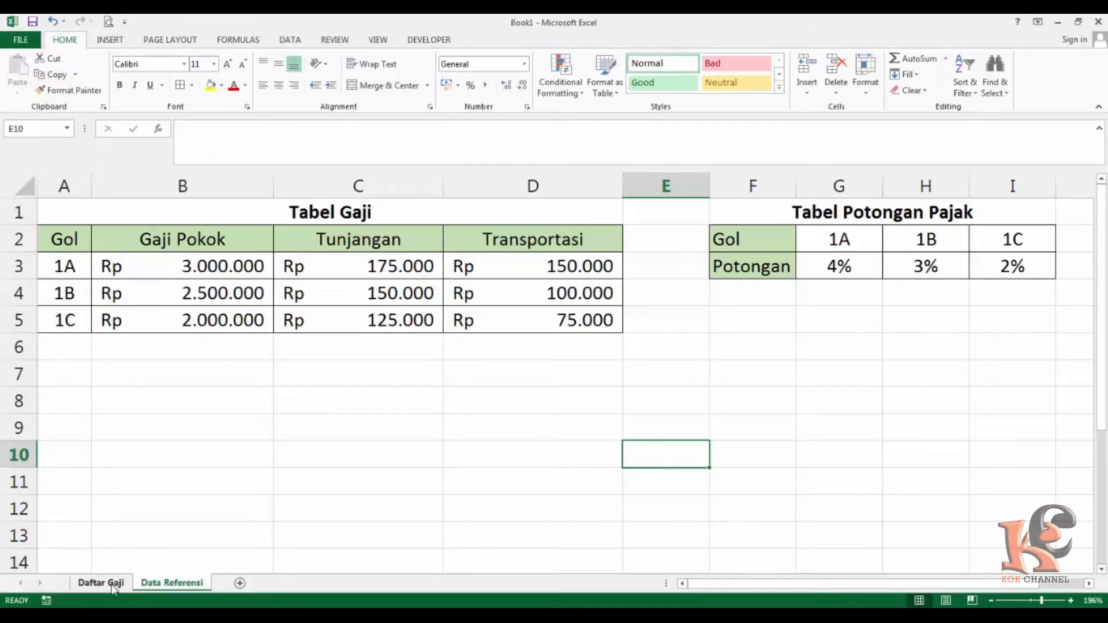
left_click(113, 584)
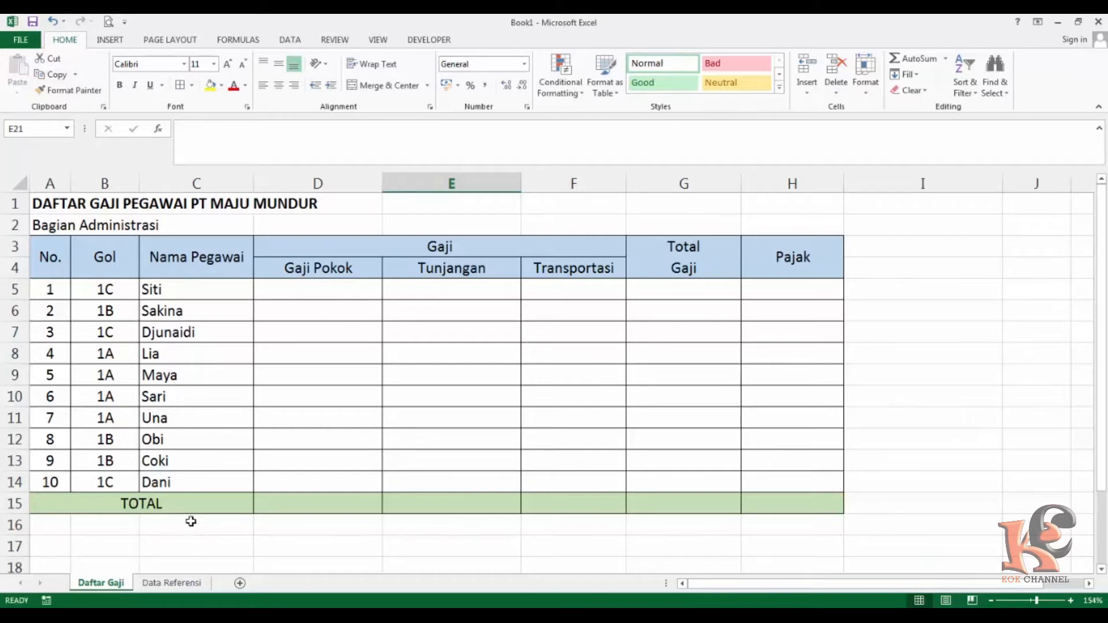
left_click(192, 584)
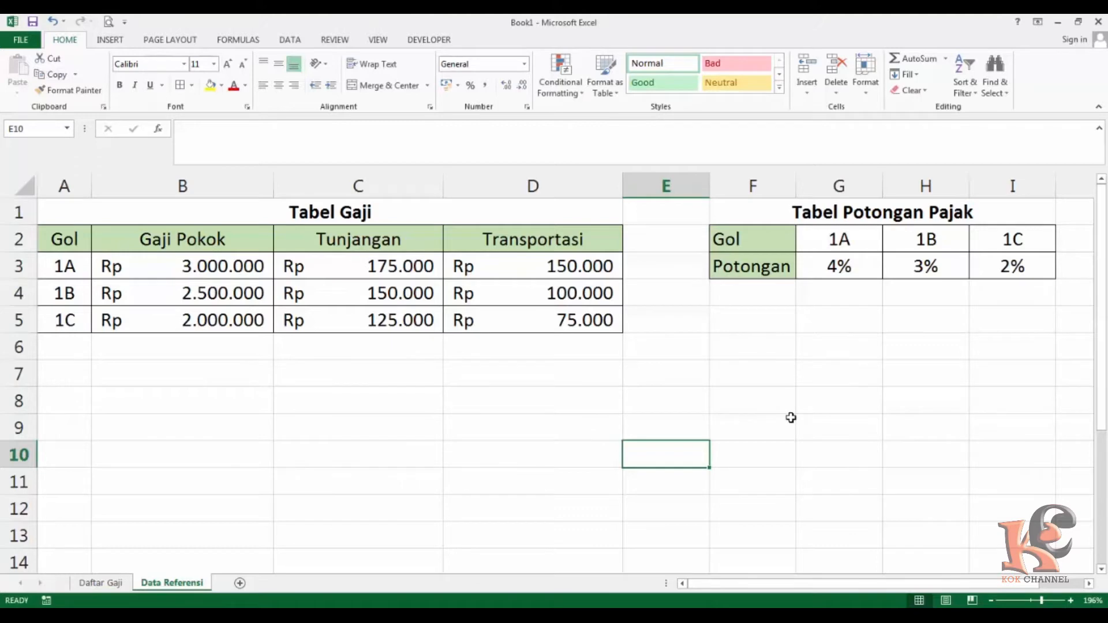
left_click(103, 584)
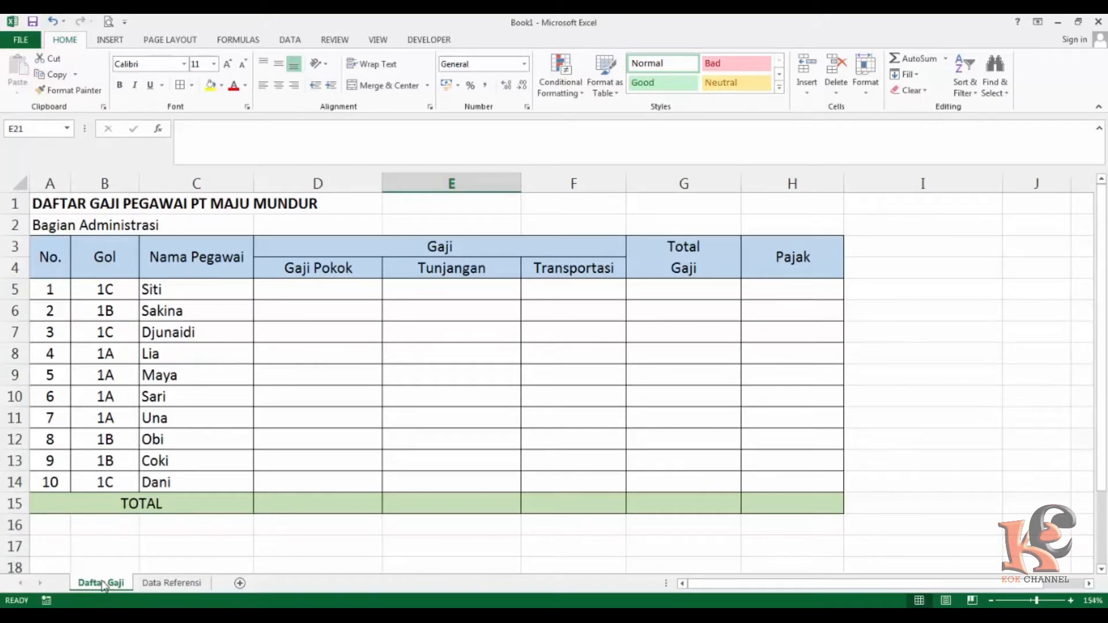
left_click(304, 292)
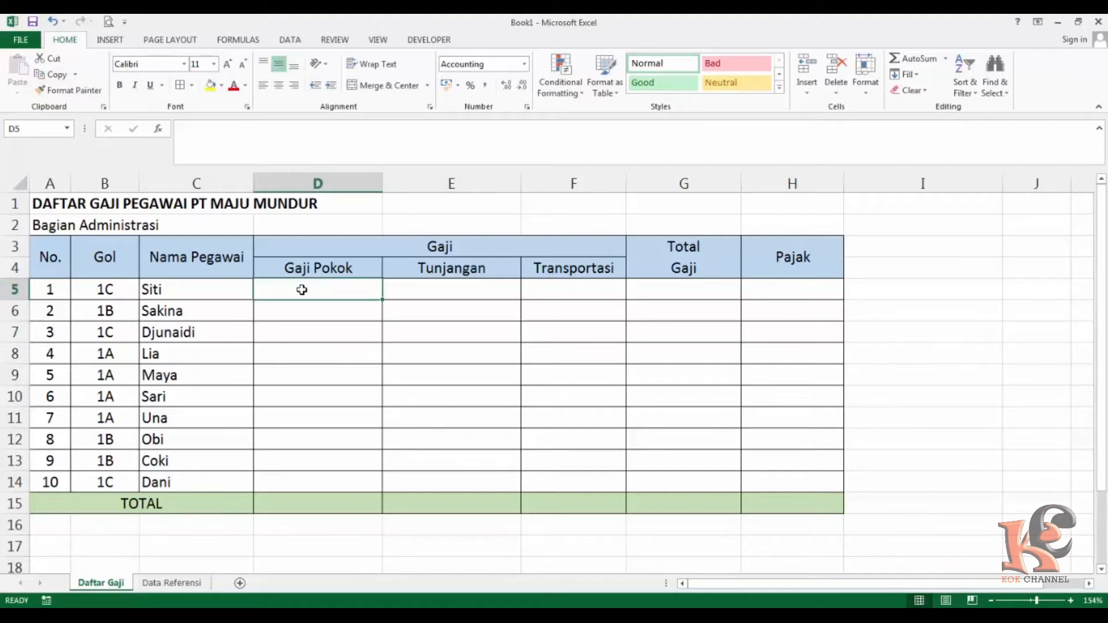
left_click(458, 290)
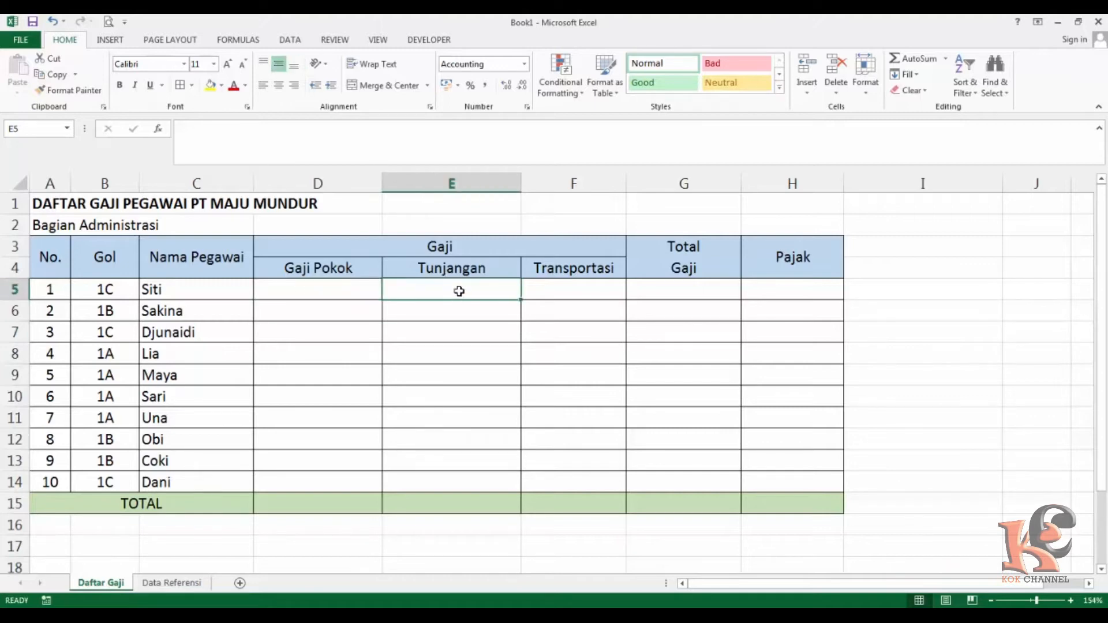
left_click(574, 294)
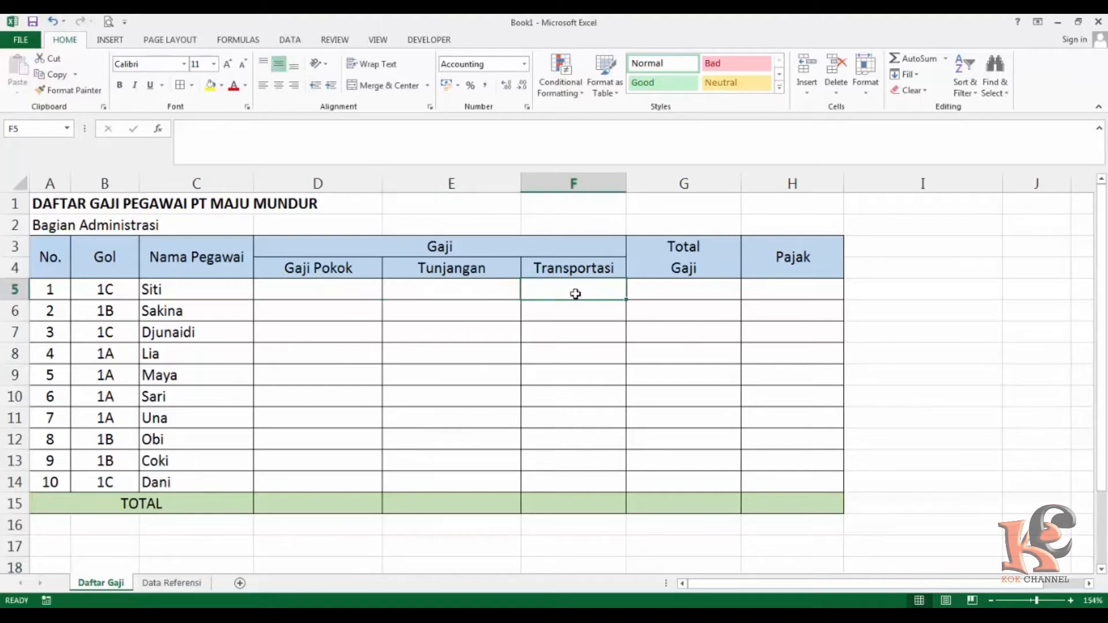
left_click(321, 293)
left_click(470, 291)
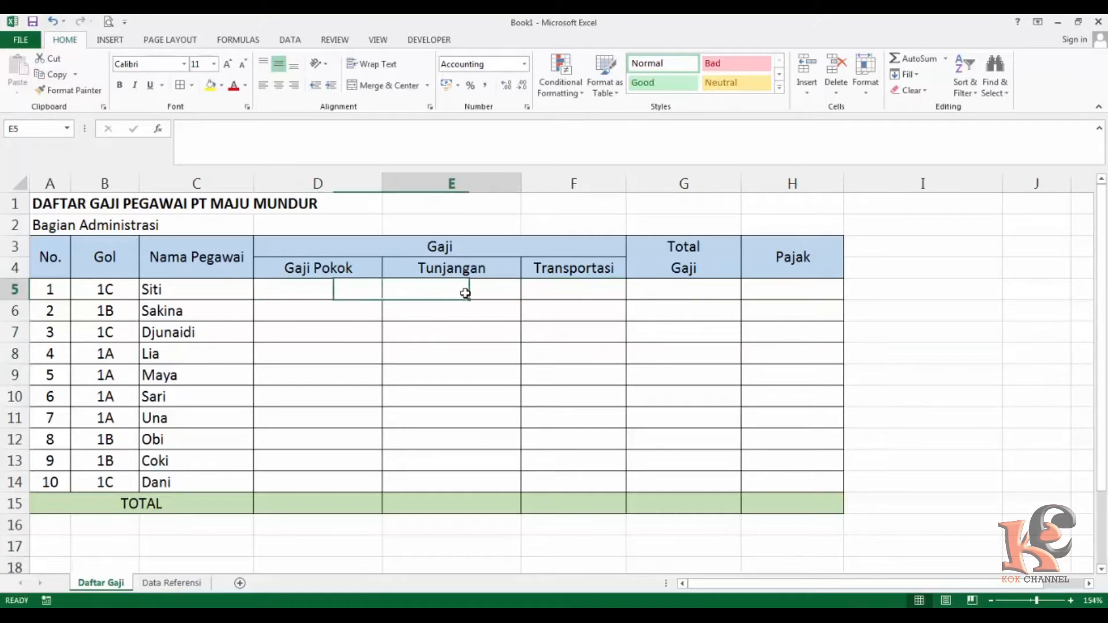
left_click(545, 291)
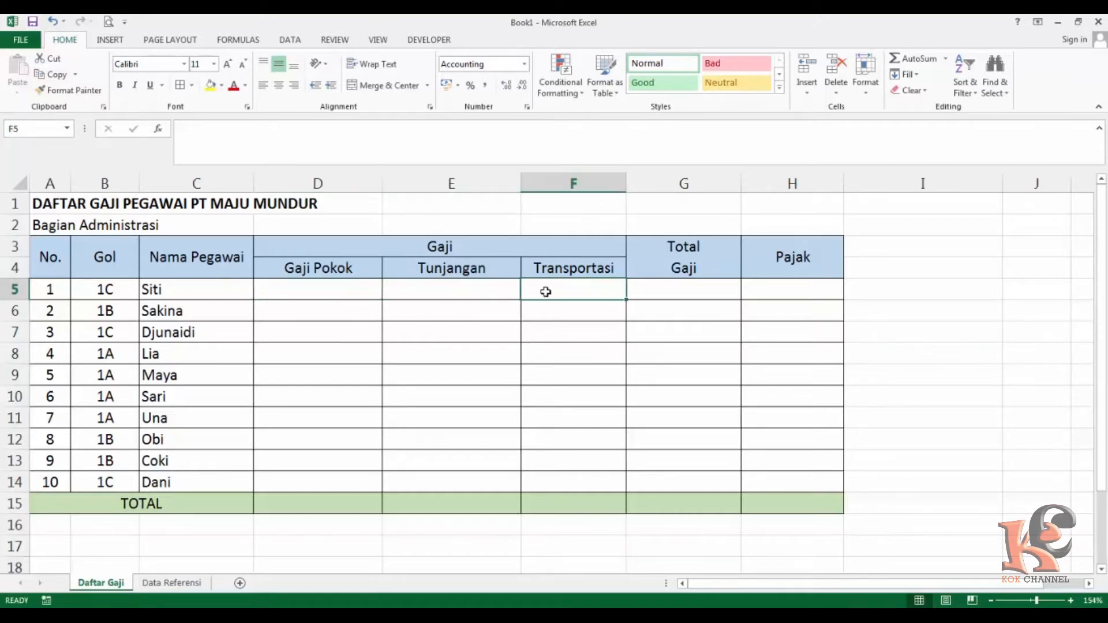
left_click(186, 585)
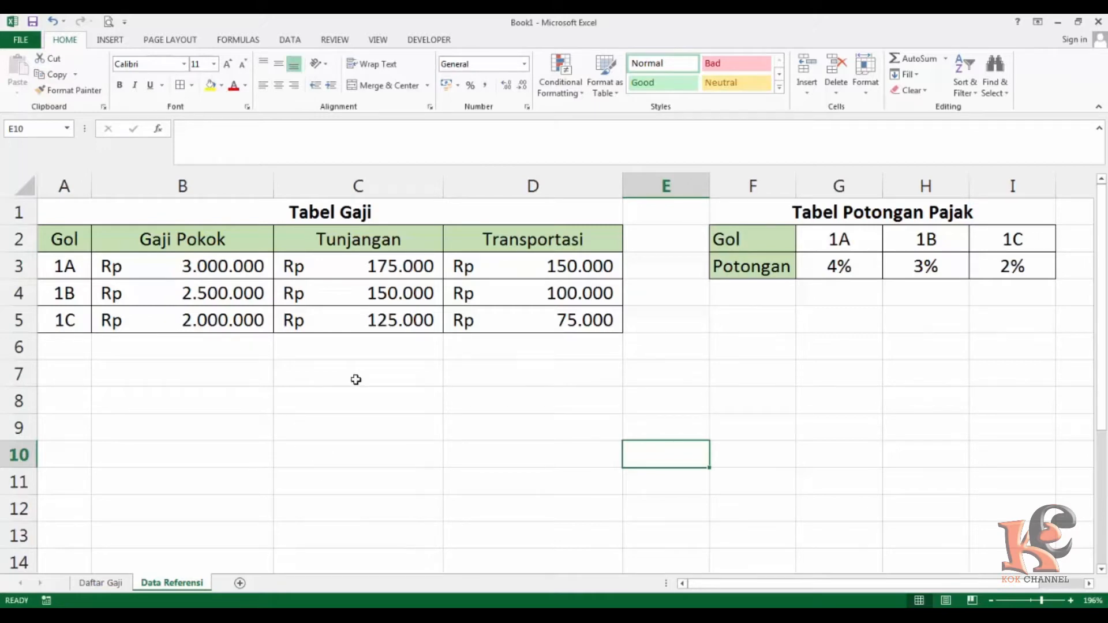
left_click(114, 583)
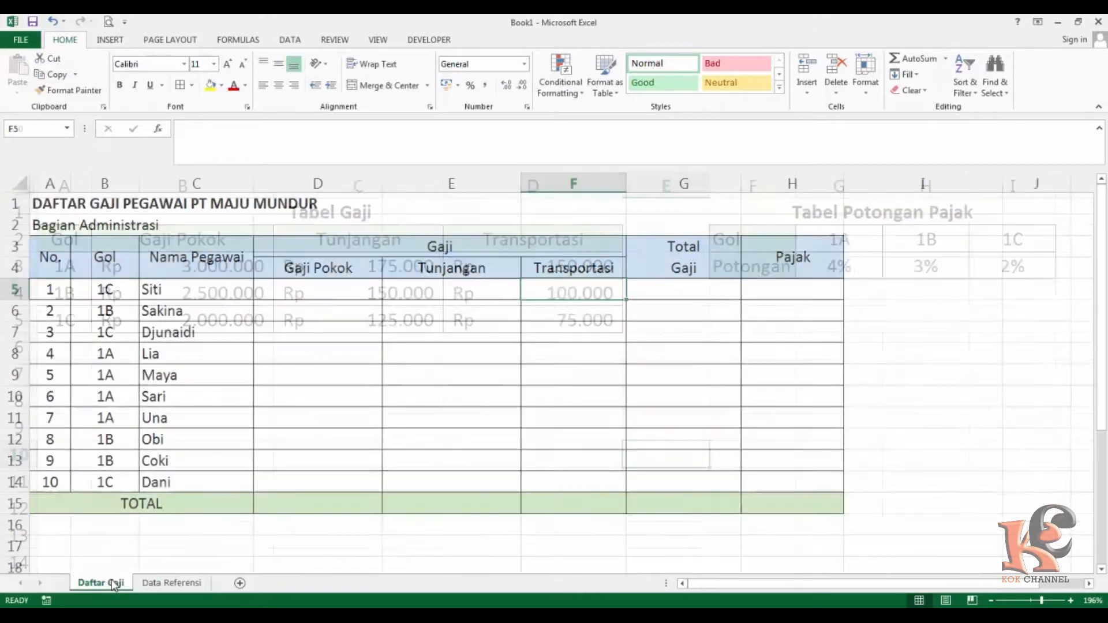
Enter the formula =VLOOKUP(B5;'Data Referensi'!$A$2:$D$5;2) in cell D5 of Daftar Gaji for the first employee's Gaji Pokok
left_click(310, 285)
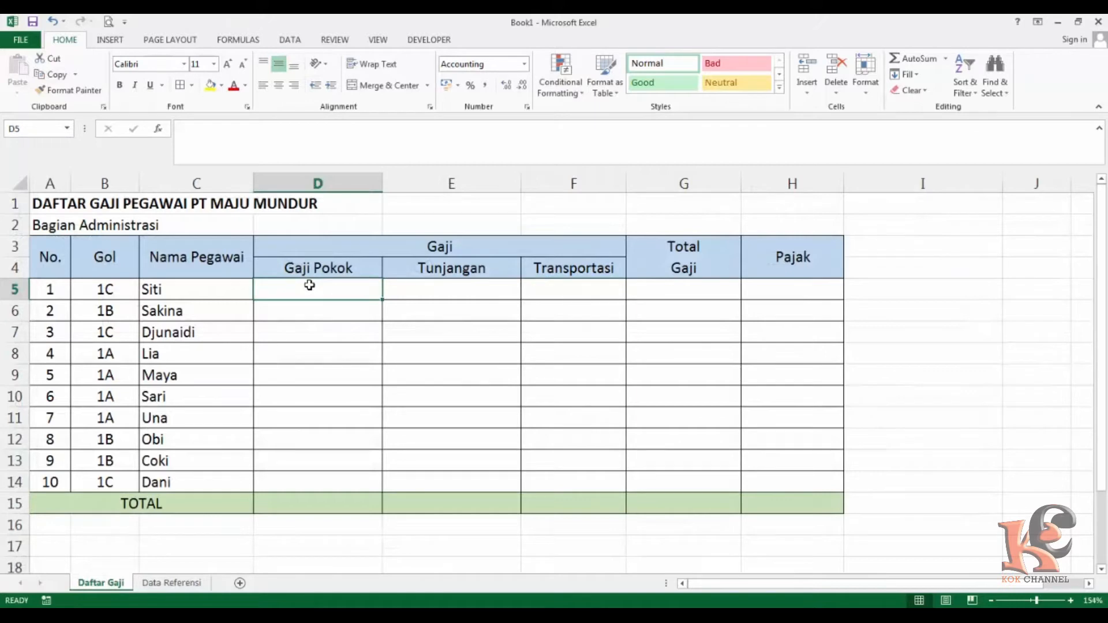
type("=")
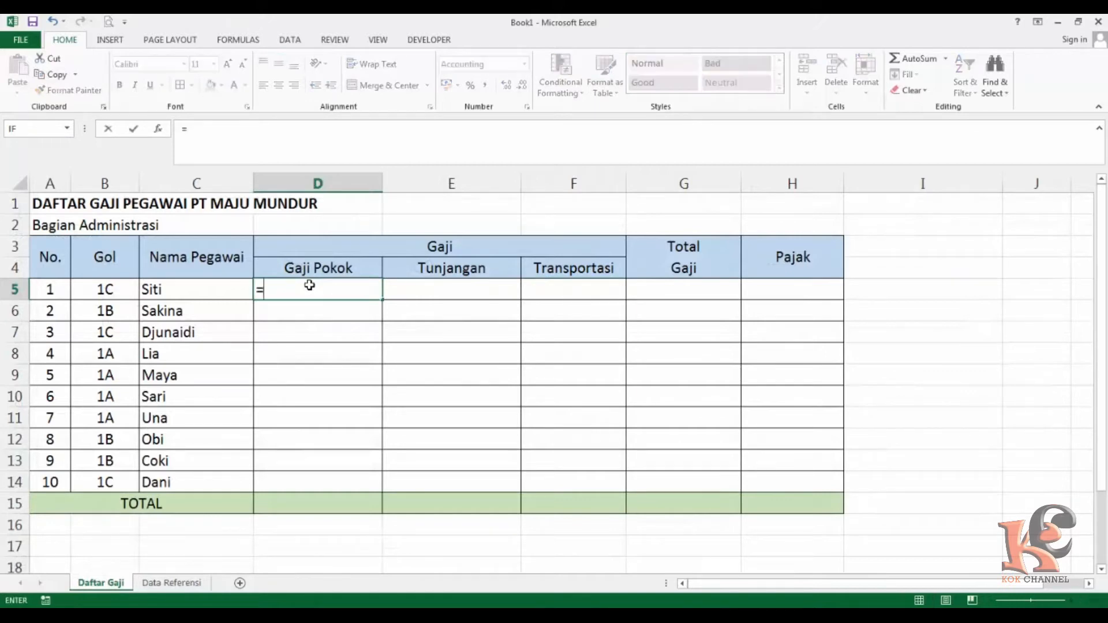
type("vlo")
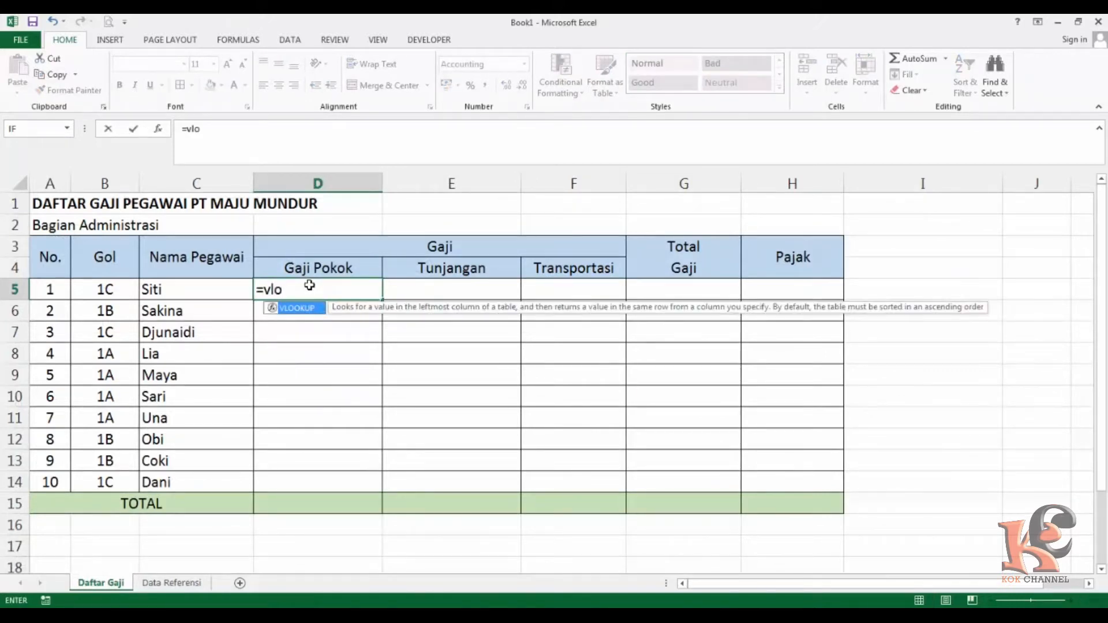
double_click(302, 309)
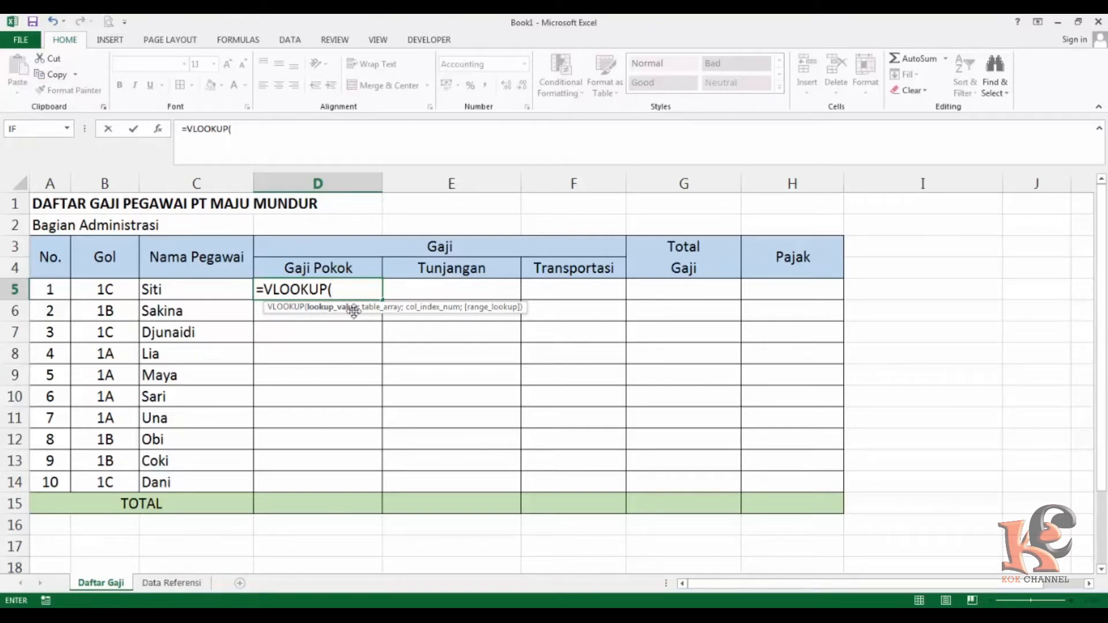
left_click(102, 292)
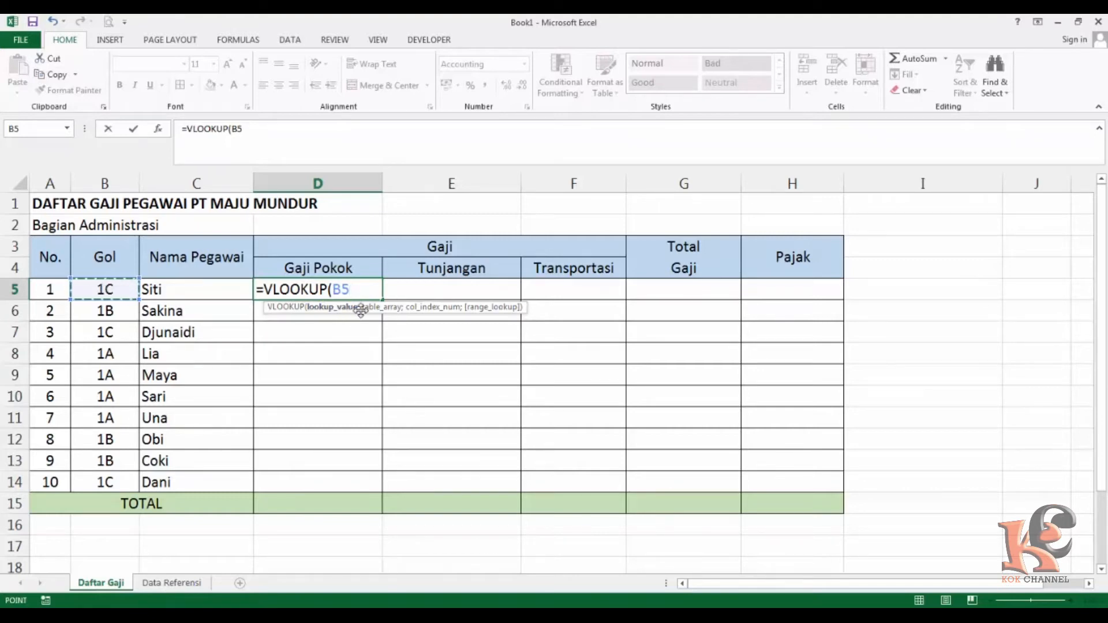
type(";")
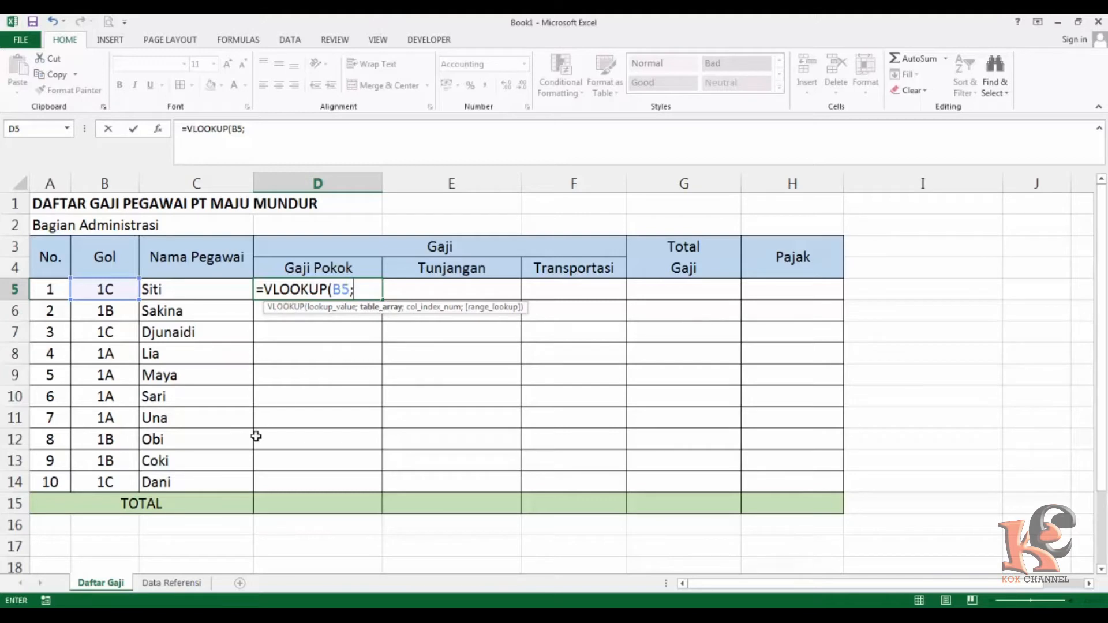
left_click(173, 583)
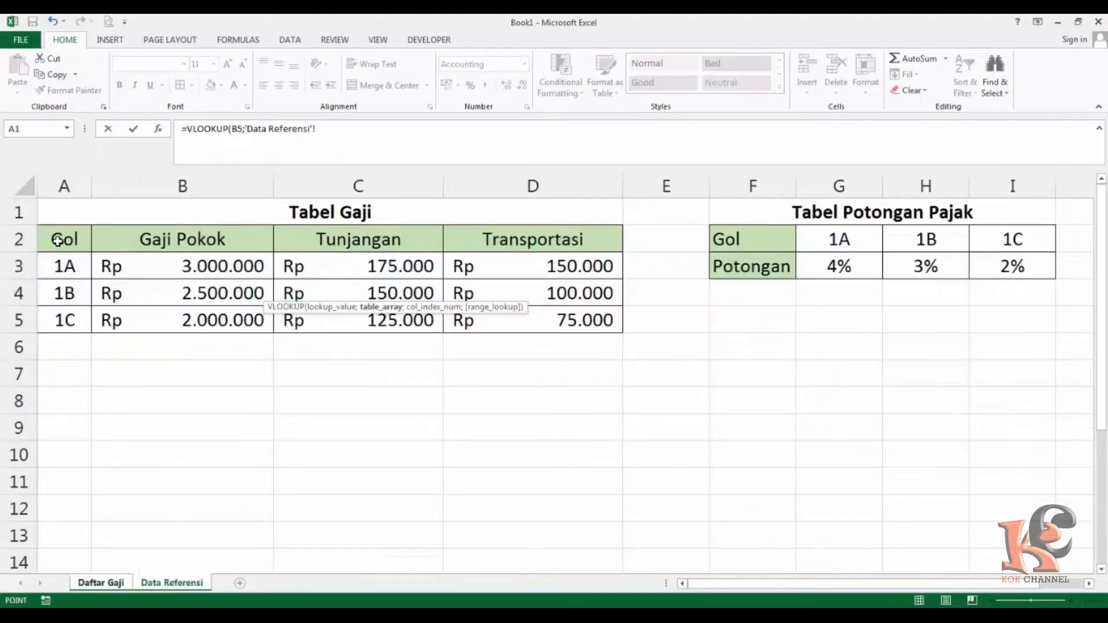
left_click_drag(98, 245, 296, 268)
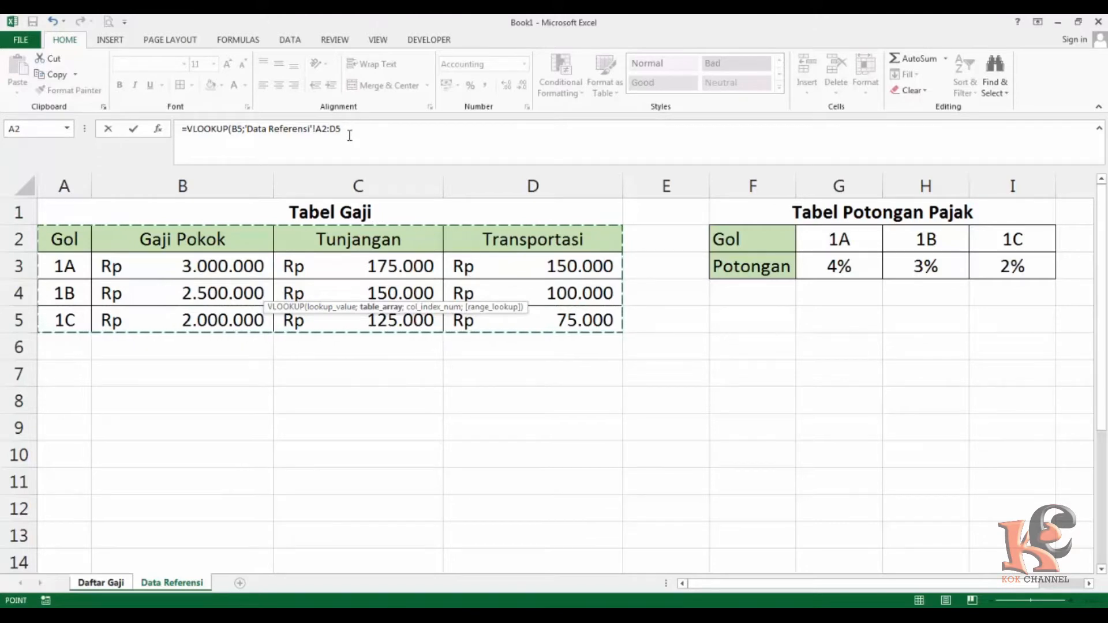
key("F4")
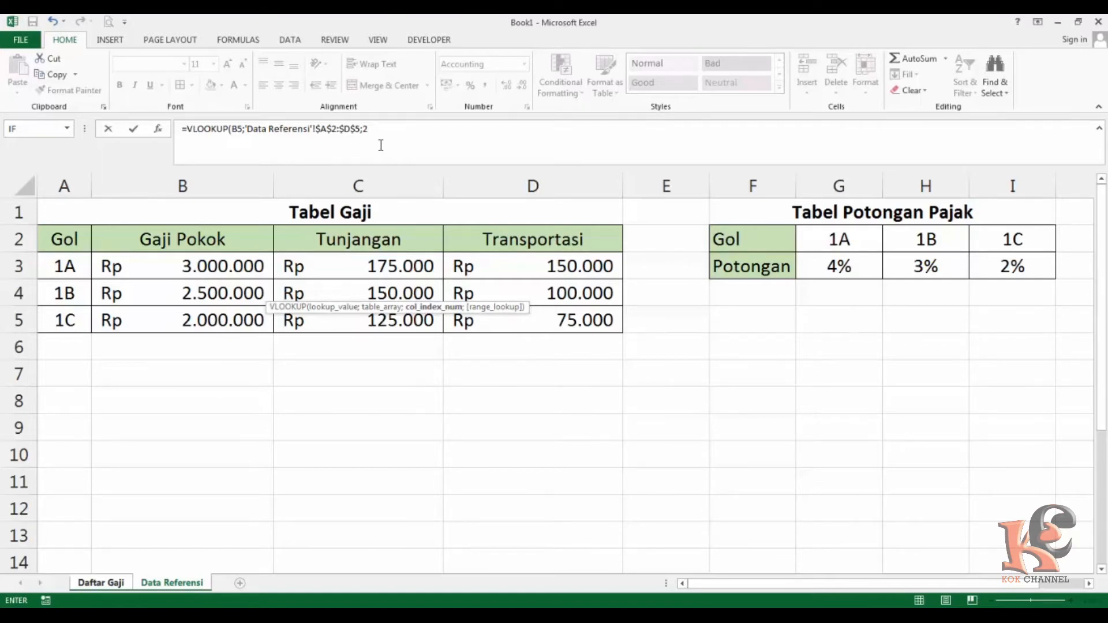
key("Return")
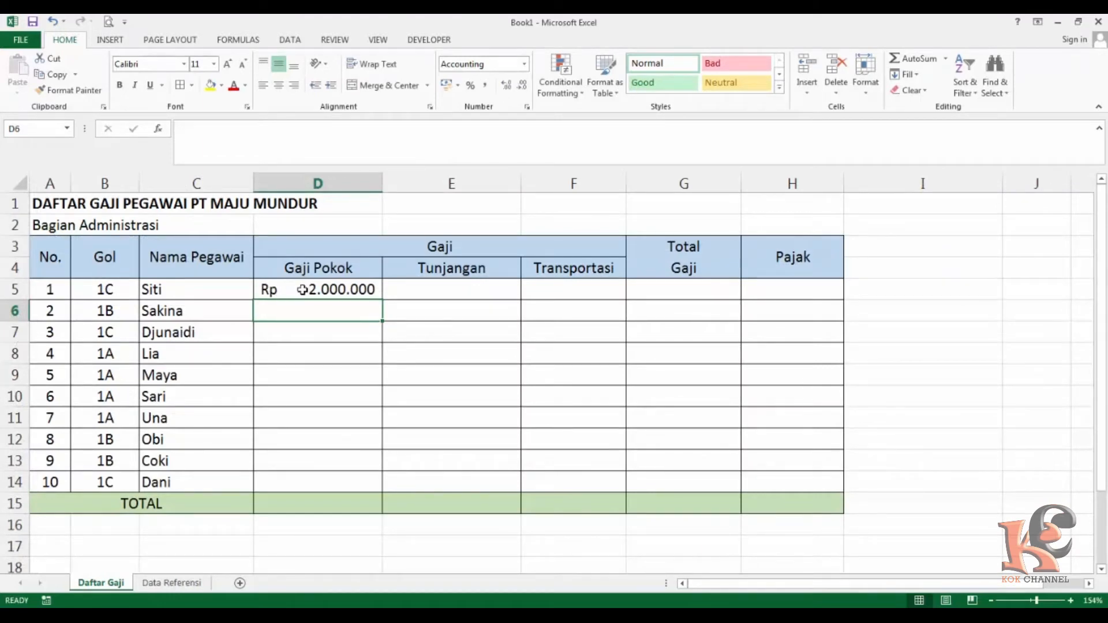
Copy the Gaji Pokok formula from D5 down to D14 for all the employees
left_click(300, 290)
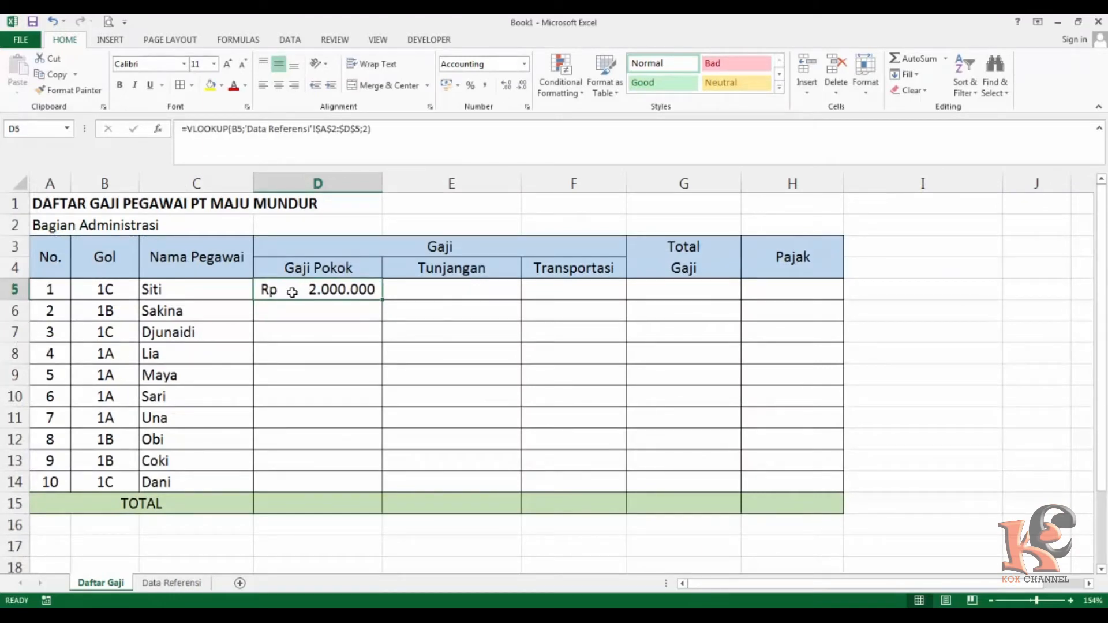
left_click(108, 289)
left_click(304, 292)
left_click_drag(382, 300, 380, 492)
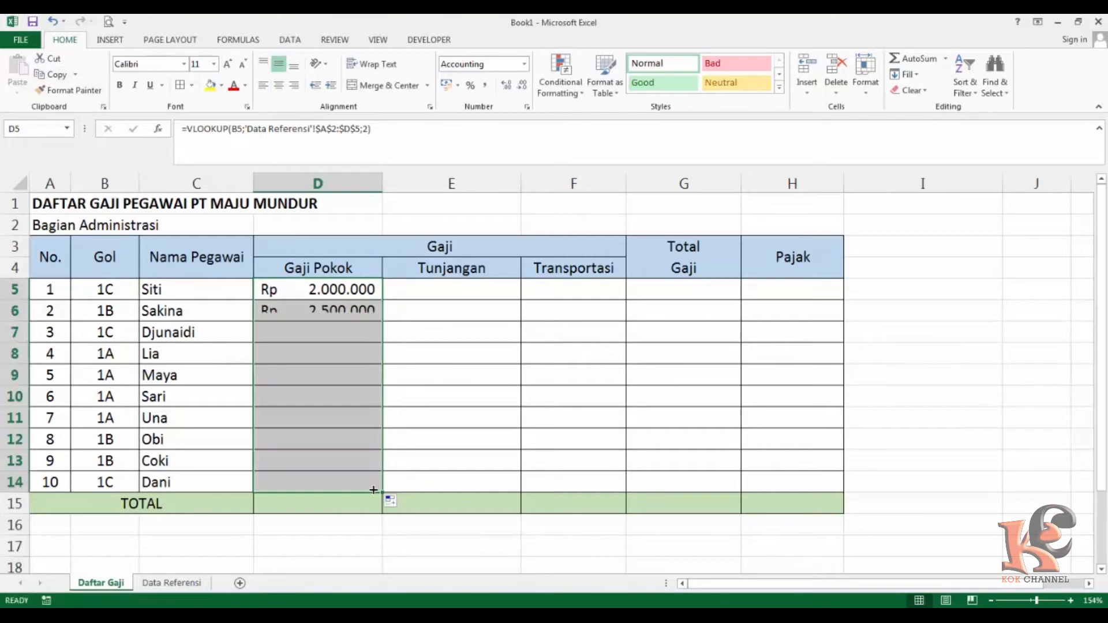
left_click(326, 290)
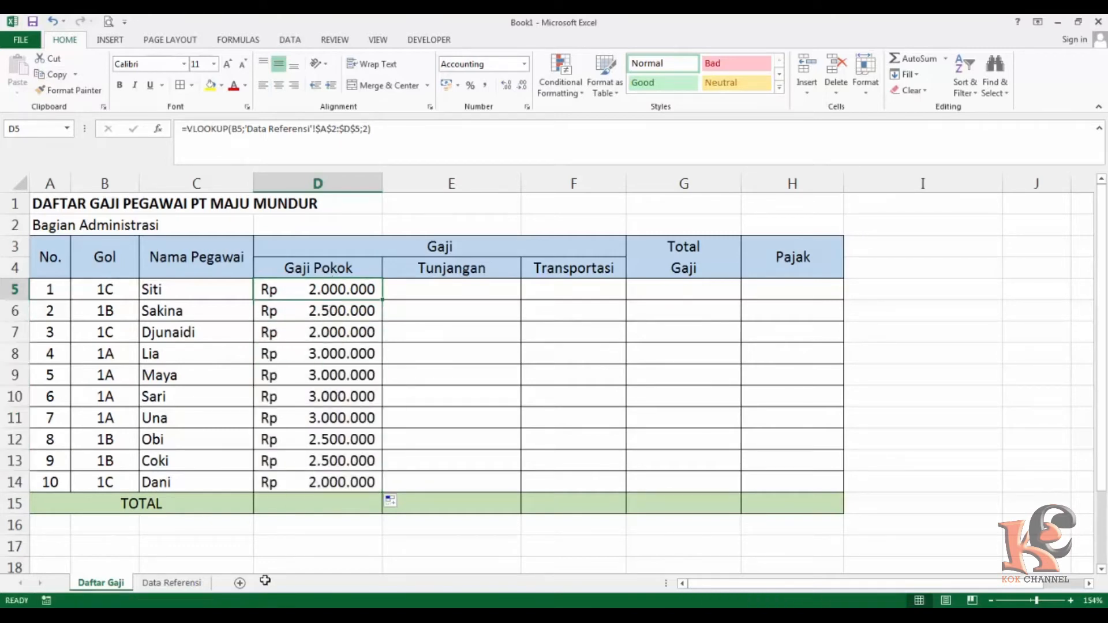
Enter the formula =VLOOKUP(B5;'Data Referensi'!$A$2:$D$5;3) in cell E5 of Daftar Gaji for the first employee's Tunjangan
left_click(180, 584)
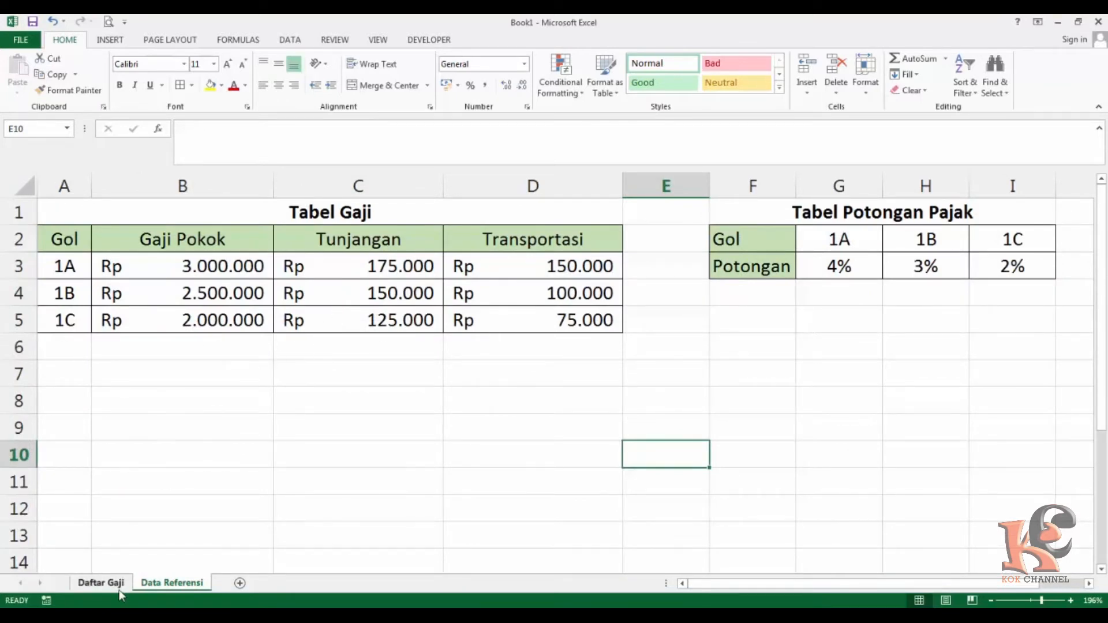
left_click(101, 582)
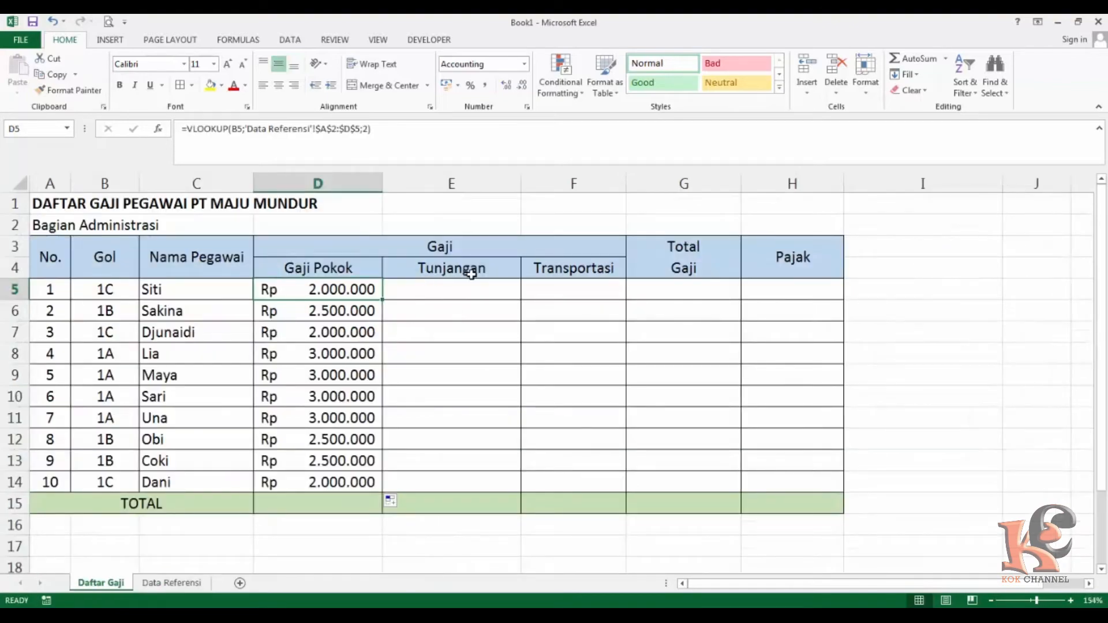
left_click(160, 584)
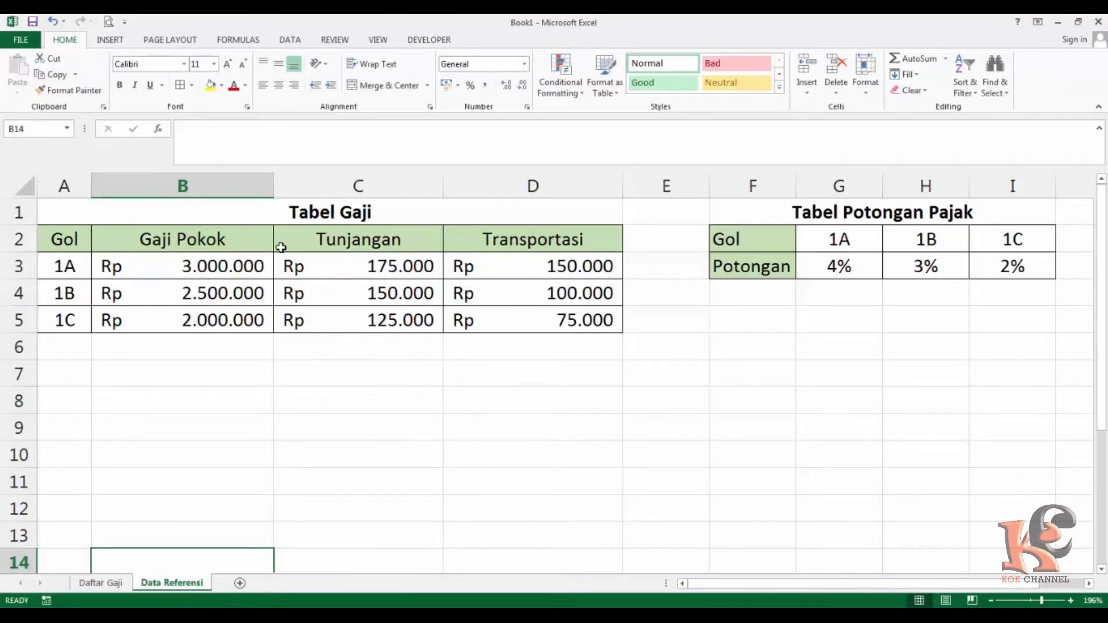
left_click(101, 583)
left_click(439, 294)
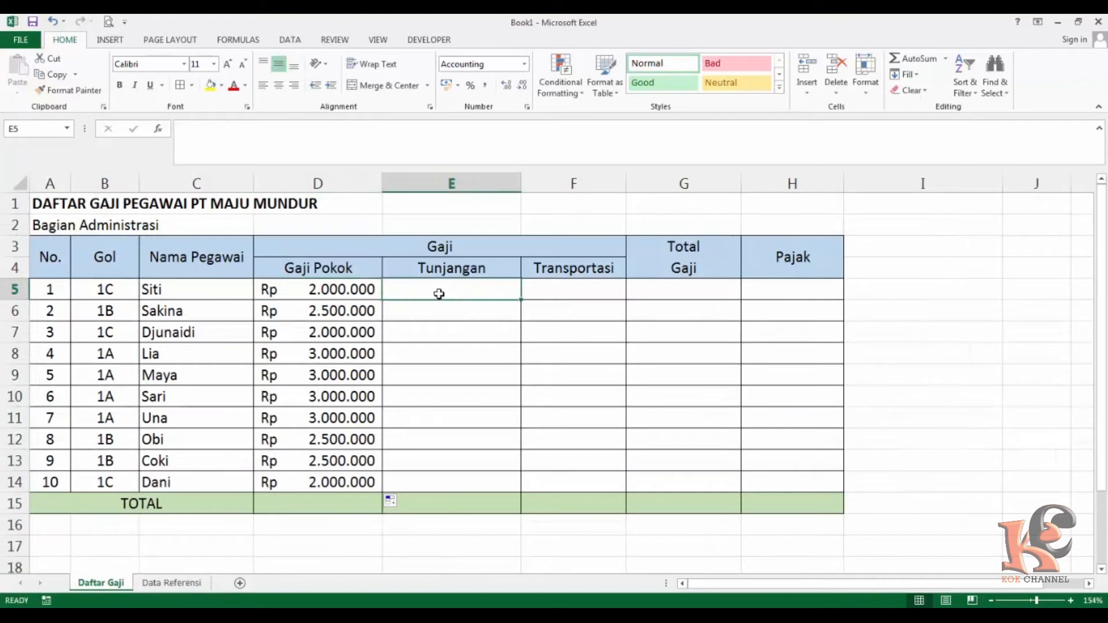
type("=")
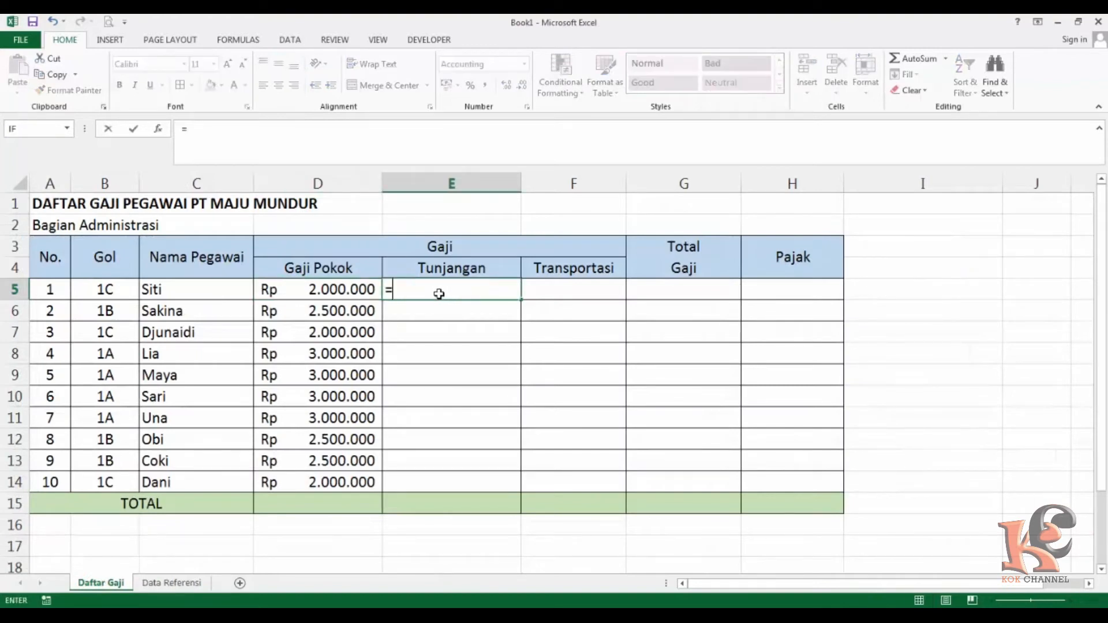
type("vloo")
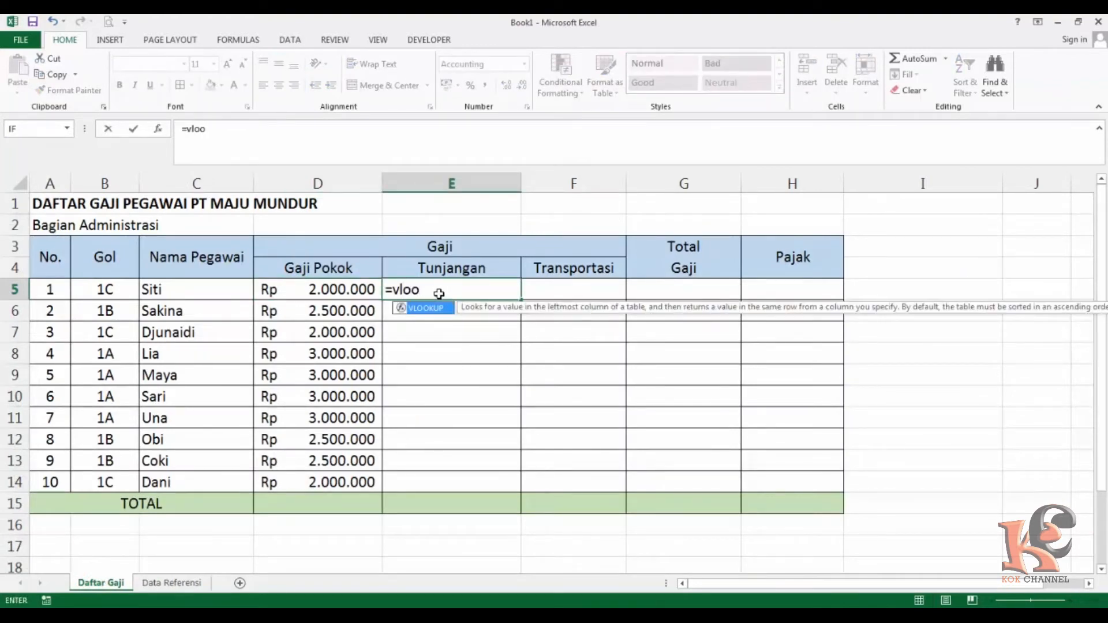
double_click(427, 309)
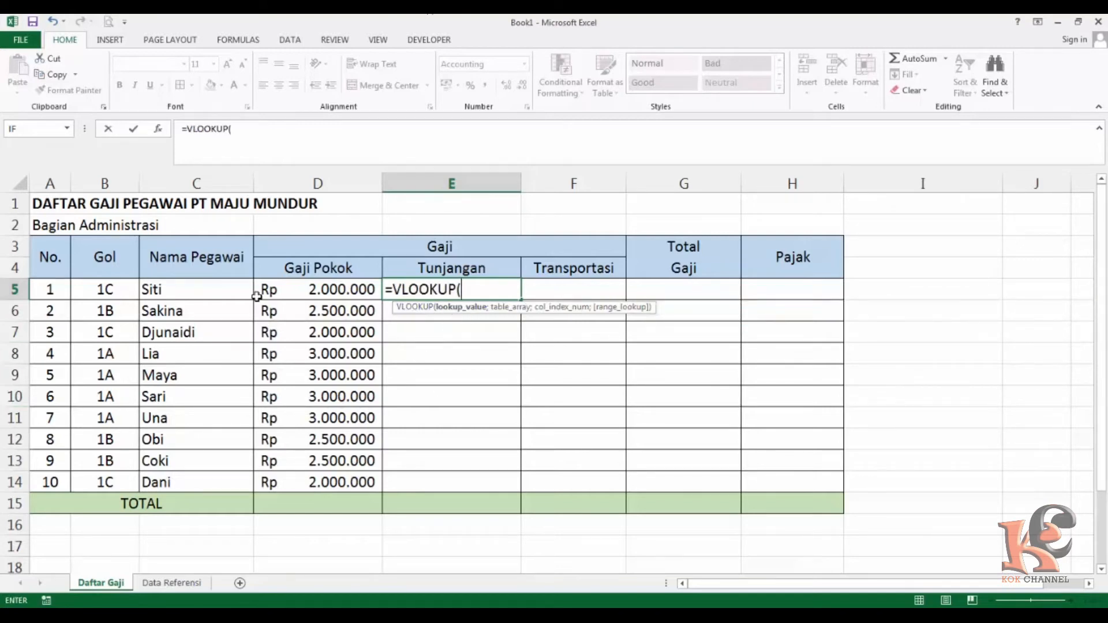
left_click(110, 291)
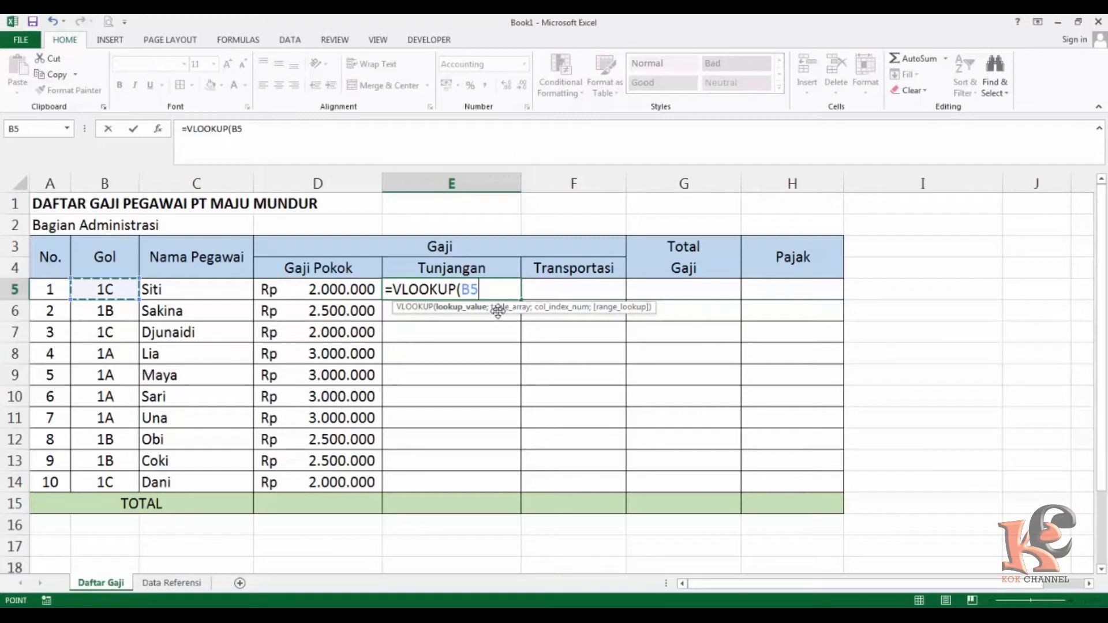
type(";")
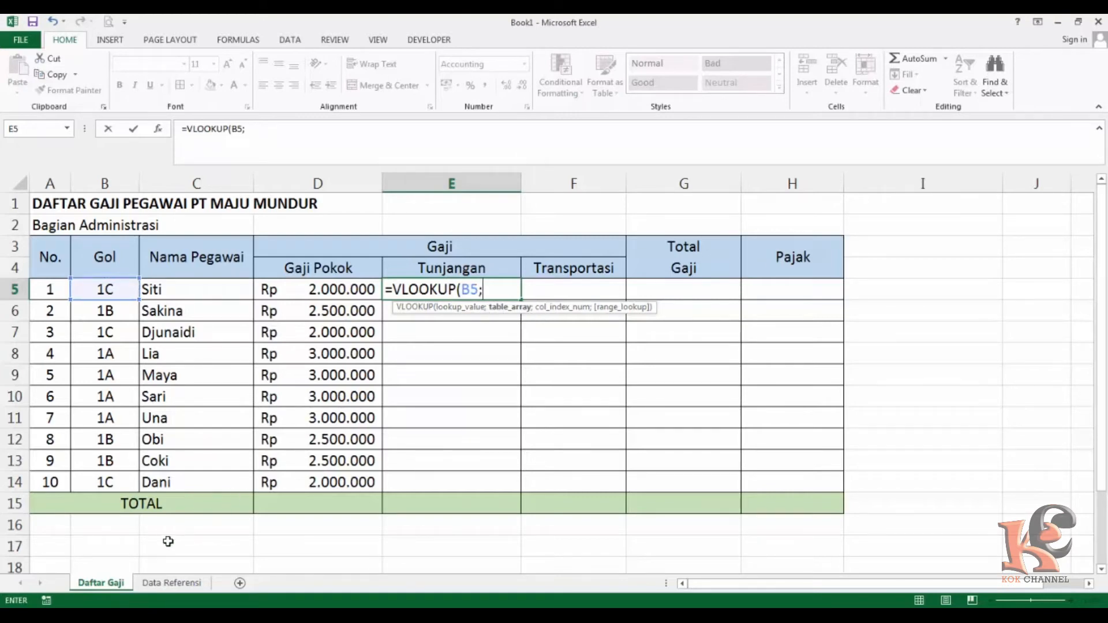
left_click(168, 582)
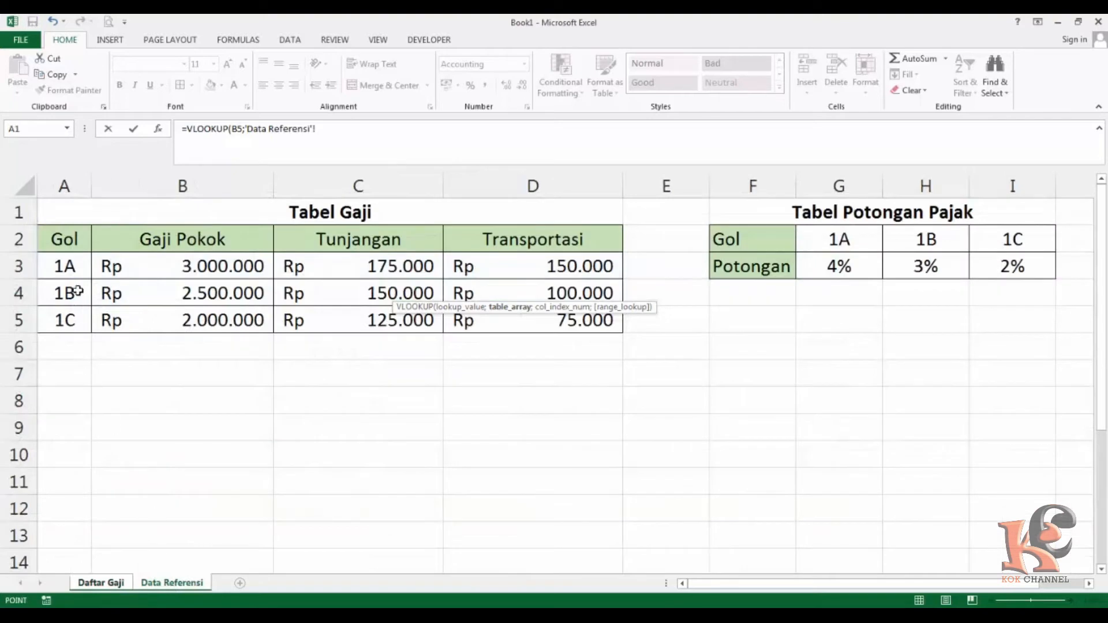
left_click_drag(69, 243, 562, 317)
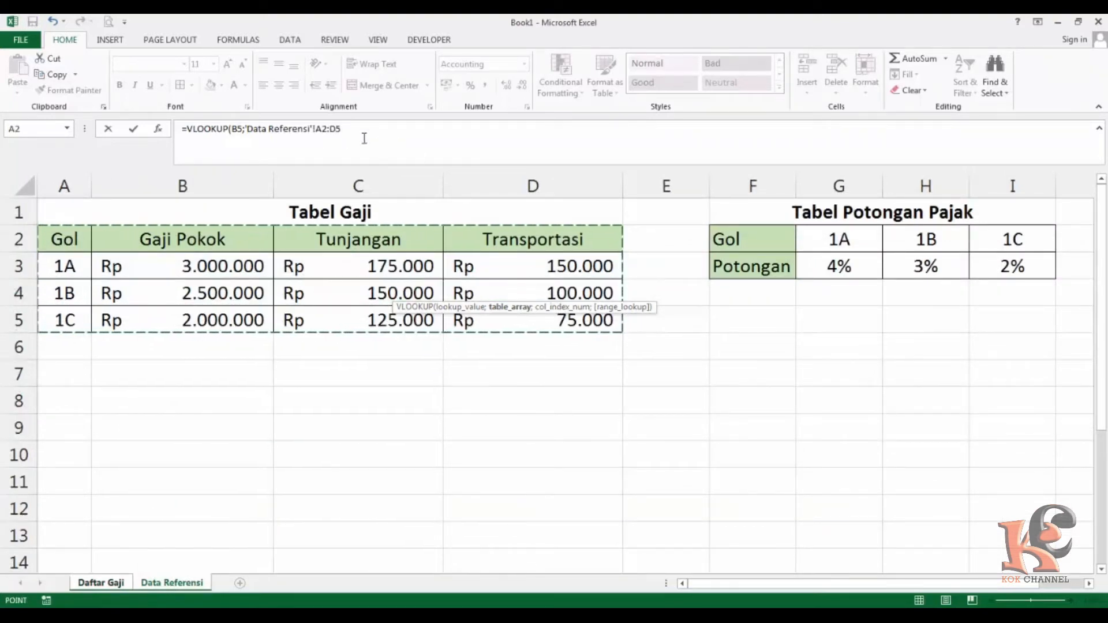
key("F4")
type(";3")
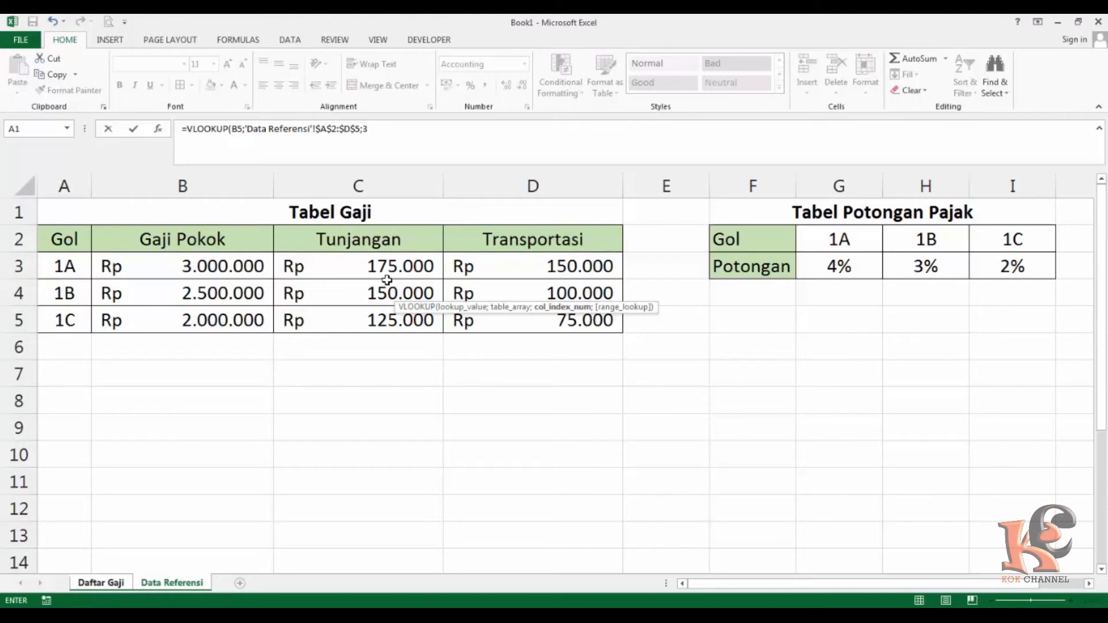
key("Return")
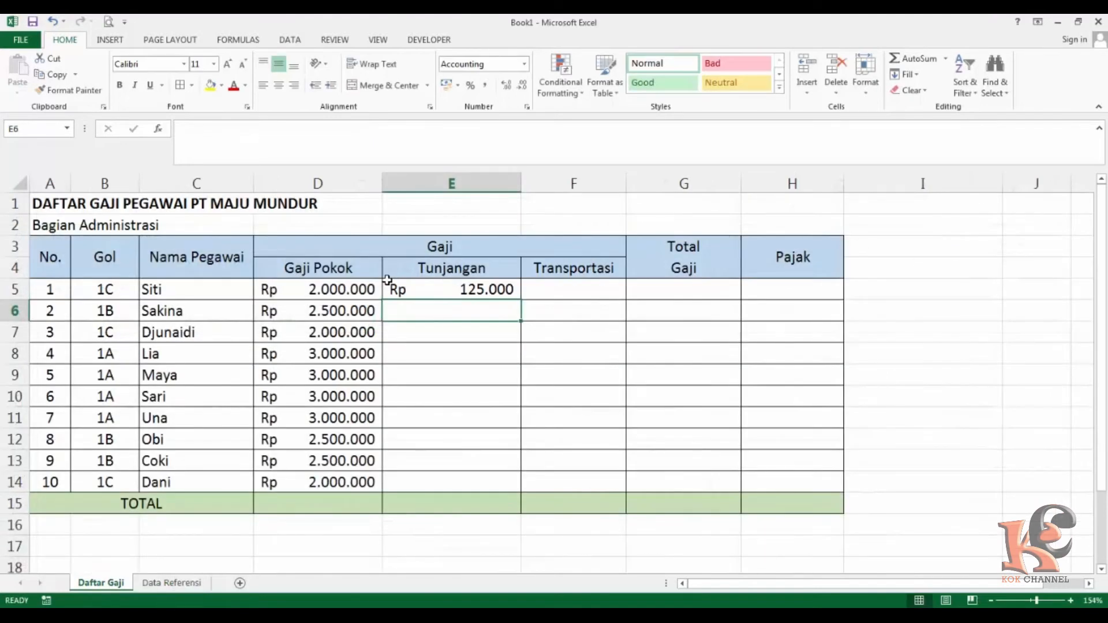
Copy the Tunjangan formula from E5 down to E14 for all the employees
left_click(424, 290)
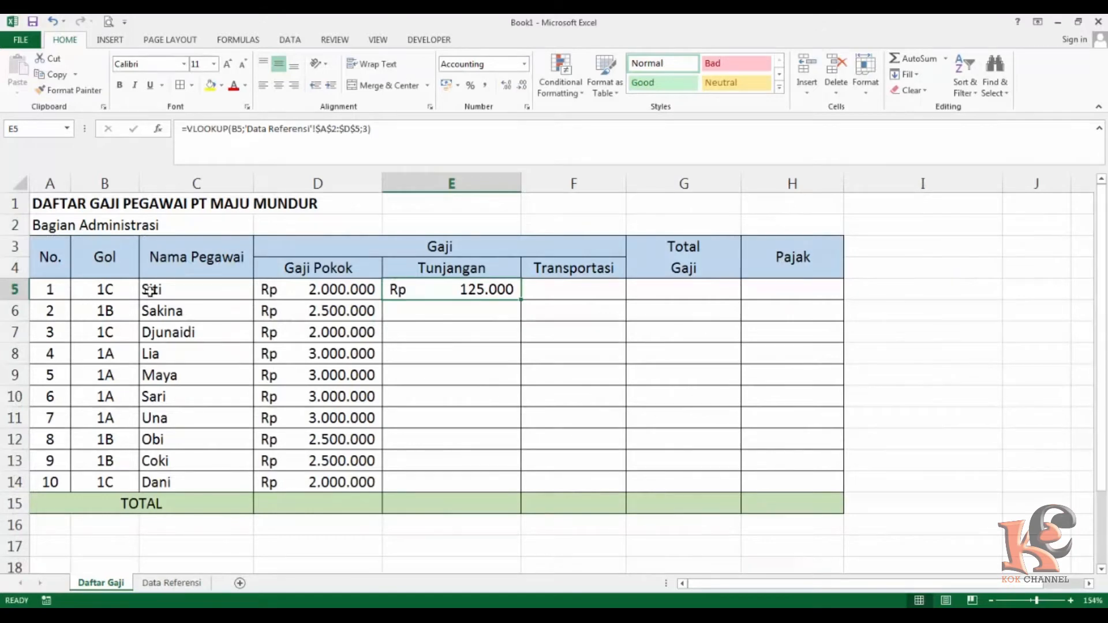
left_click_drag(521, 300, 517, 488)
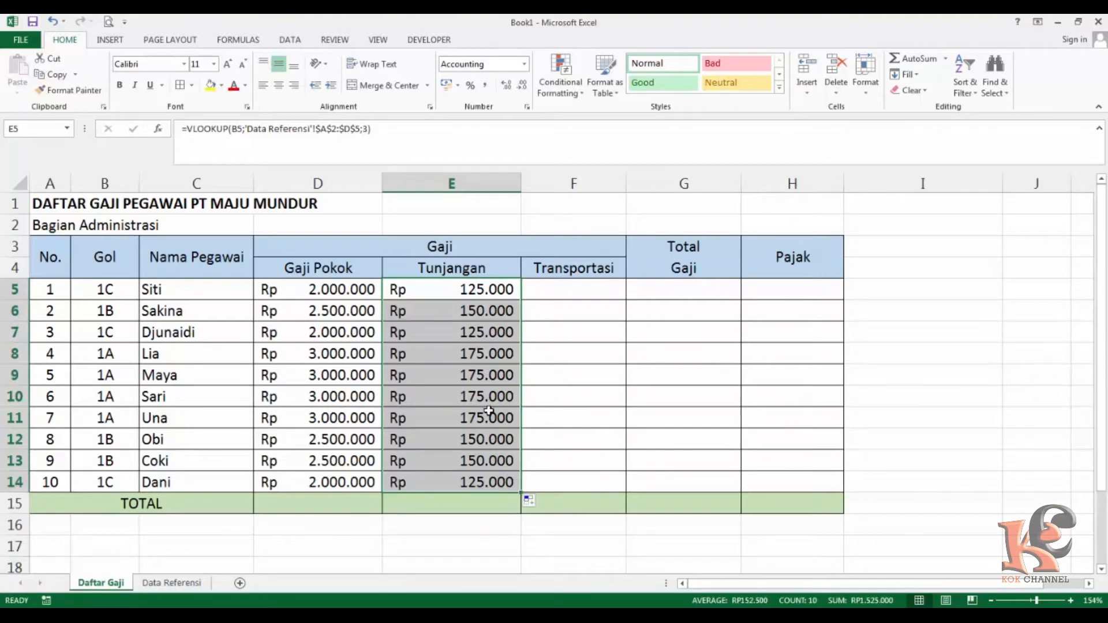
Enter the formula =VLOOKUP(B5;'Data Referensi'!$A$2:$D$5;4) in cell F5 of Daftar Gaji for the first employee's Transportasi
left_click(557, 292)
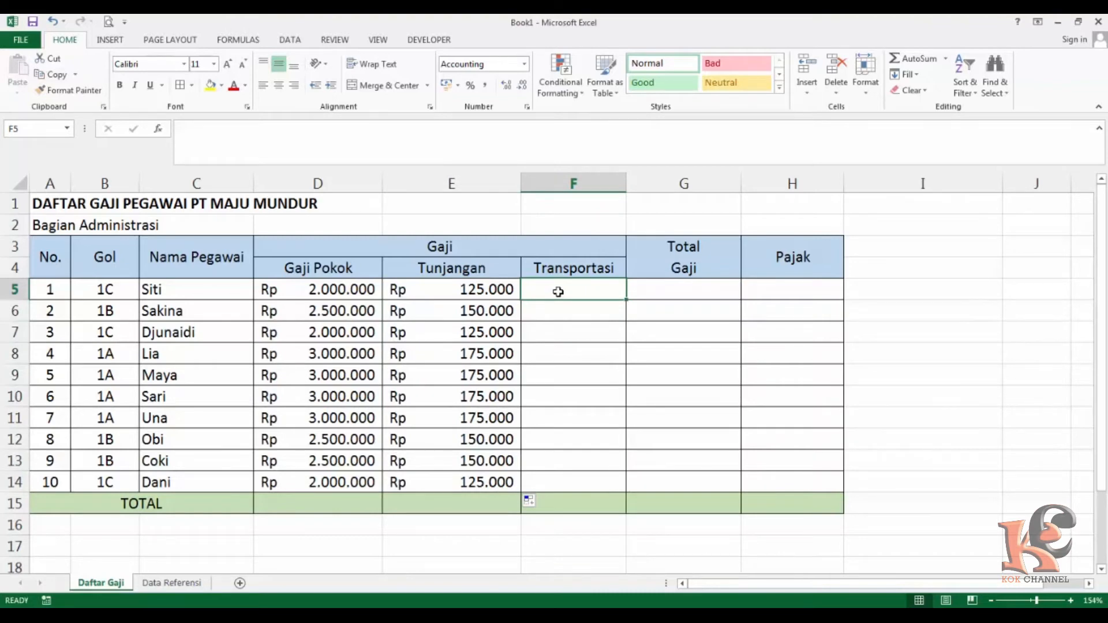
type("=")
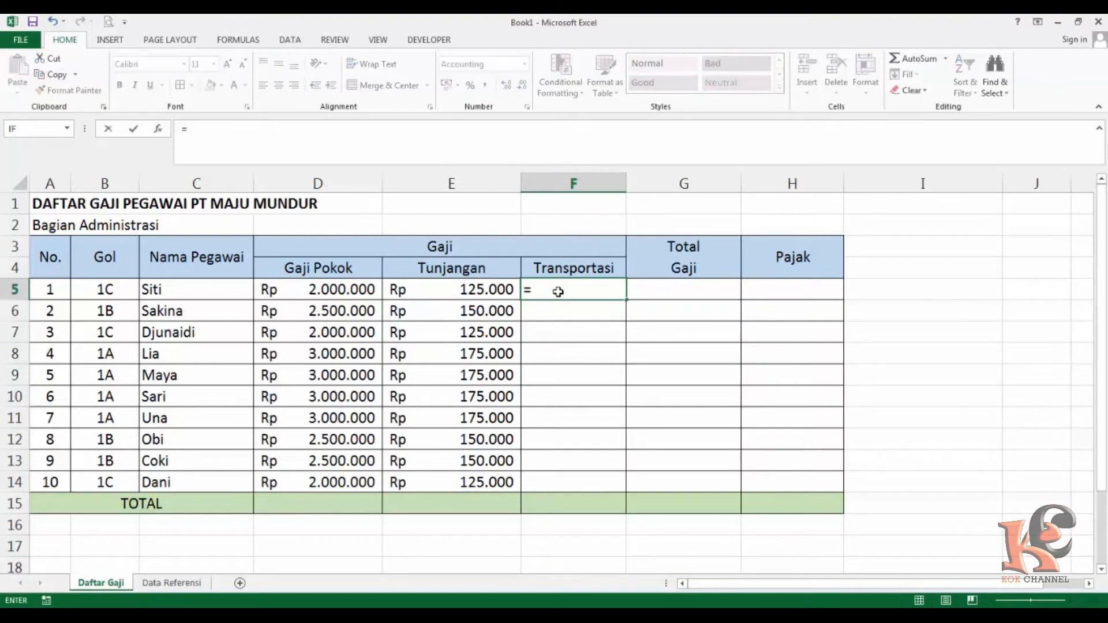
type("vlo")
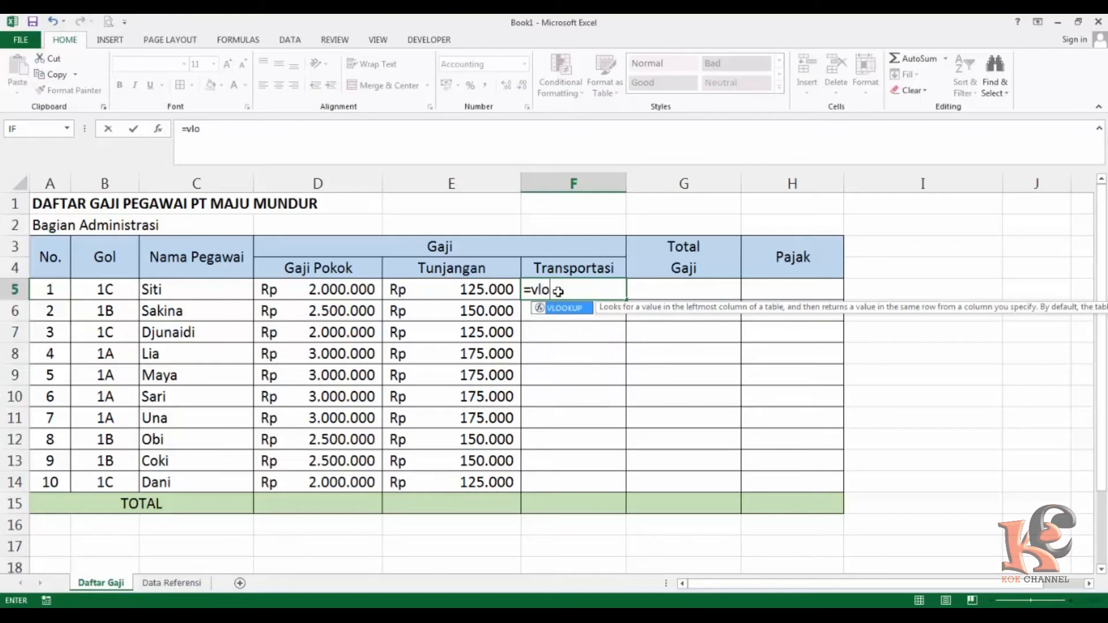
double_click(562, 309)
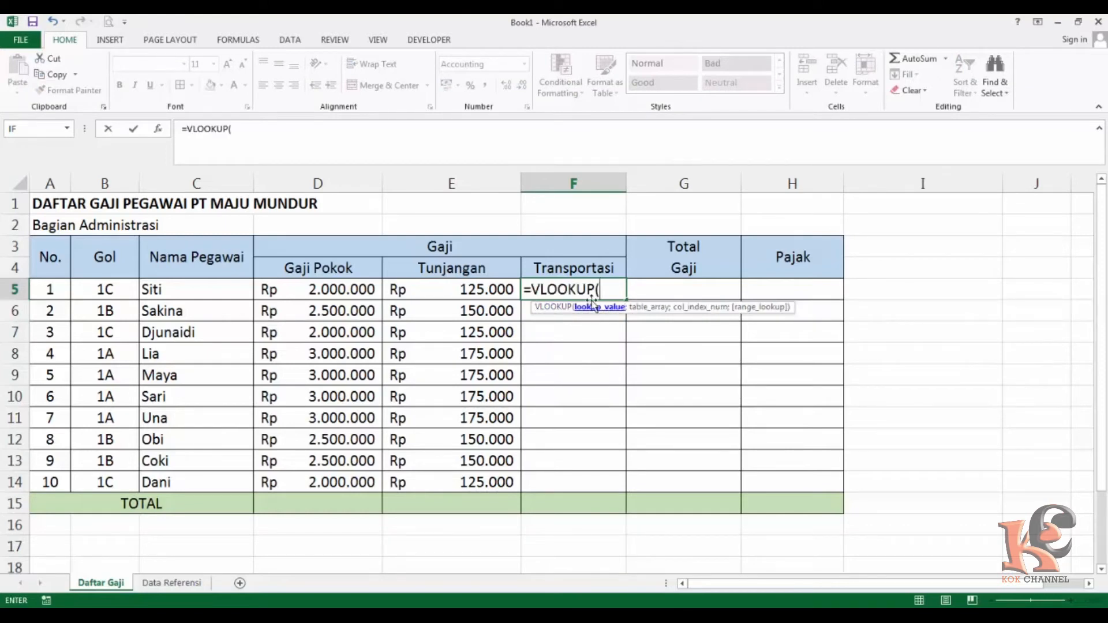
left_click(118, 294)
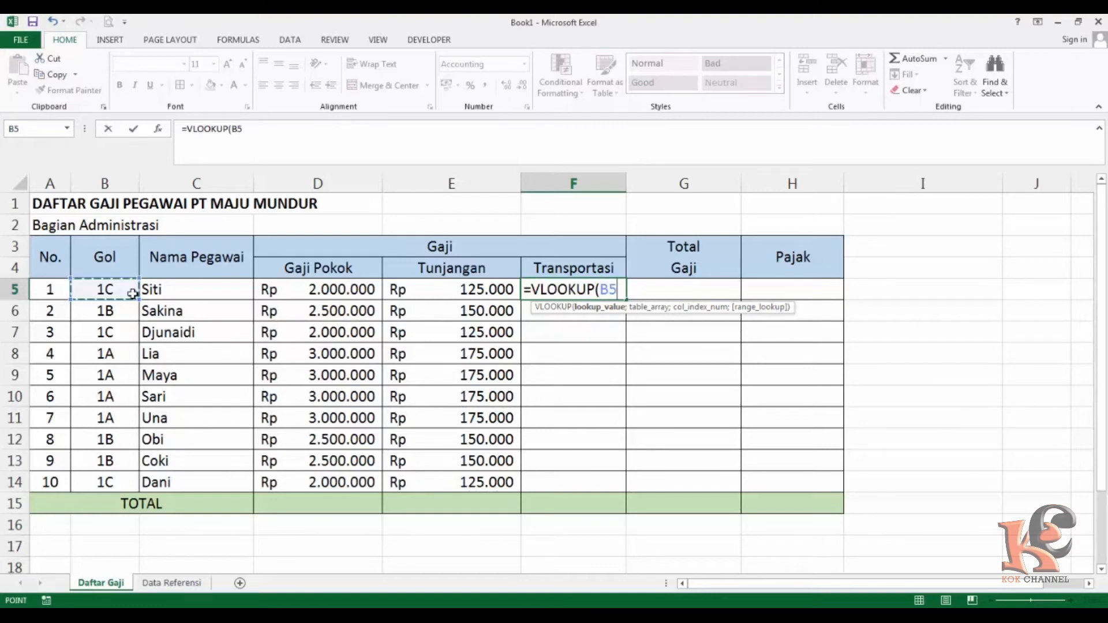
type(";")
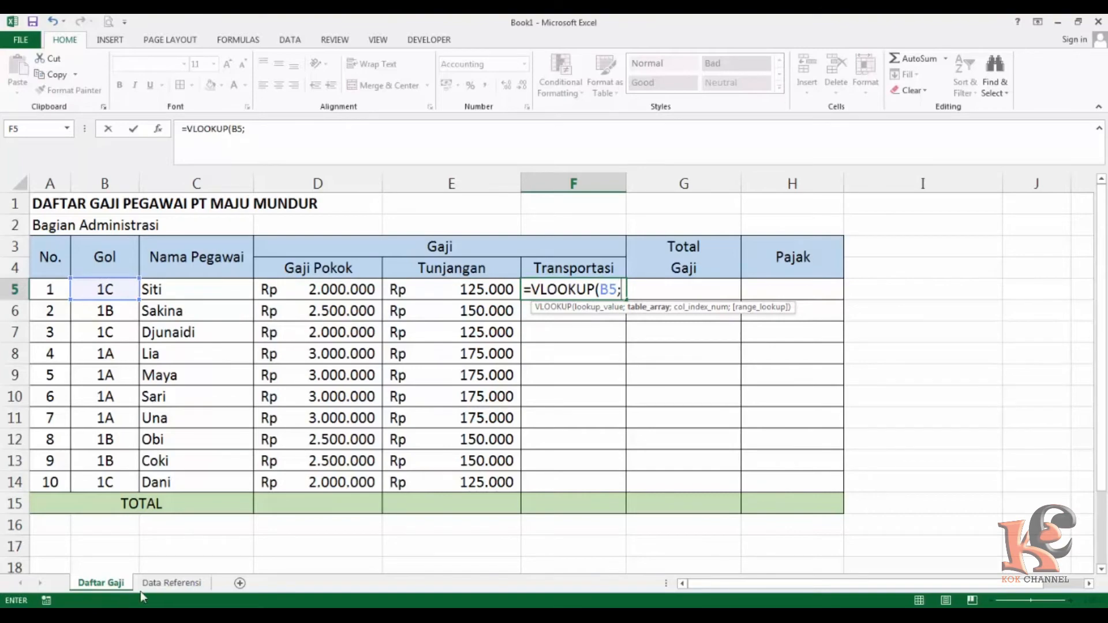
left_click(167, 583)
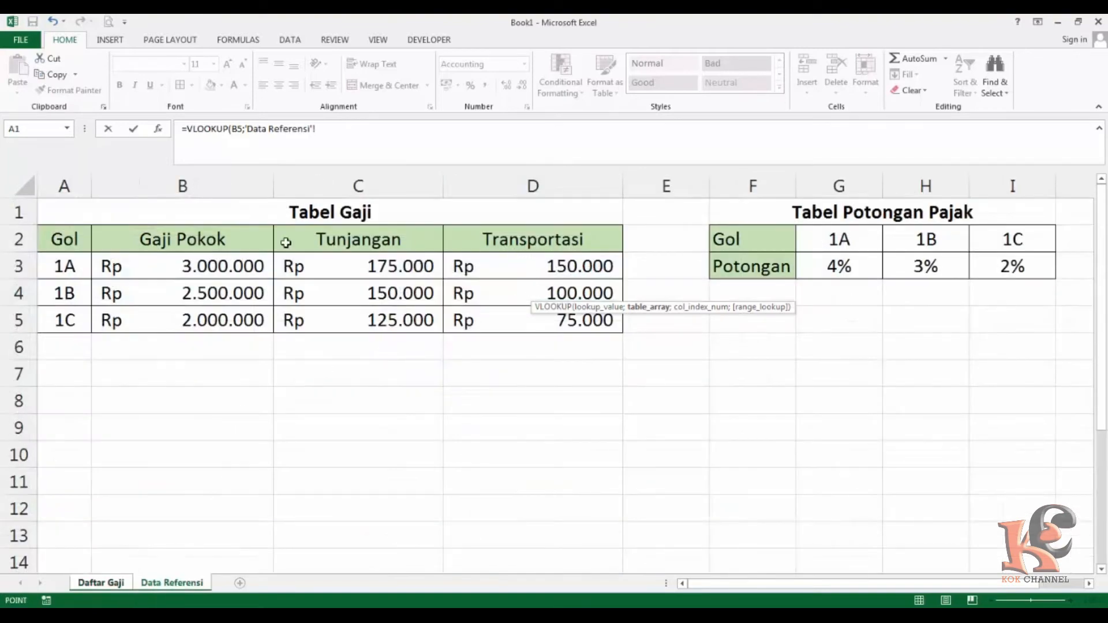
left_click_drag(68, 241, 600, 320)
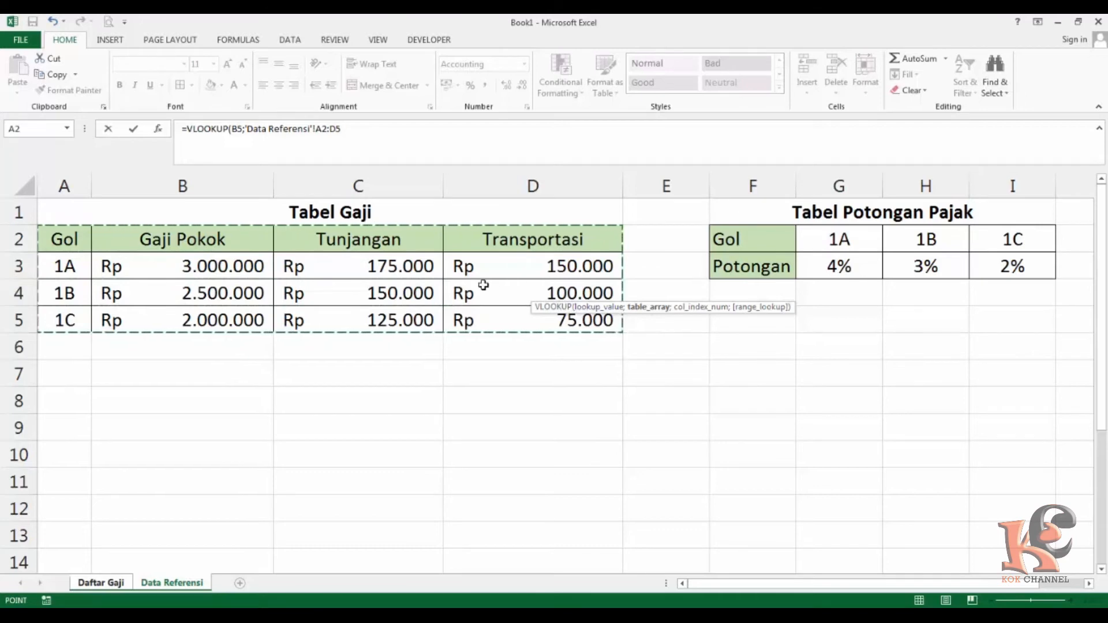
key("F4")
type(";4")
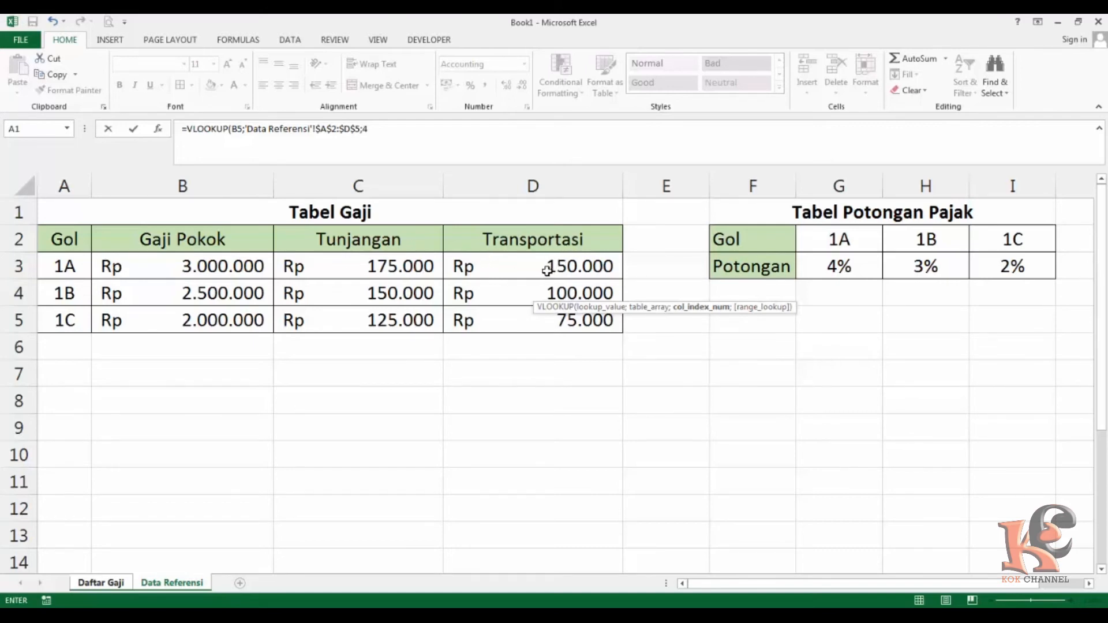
key("Return")
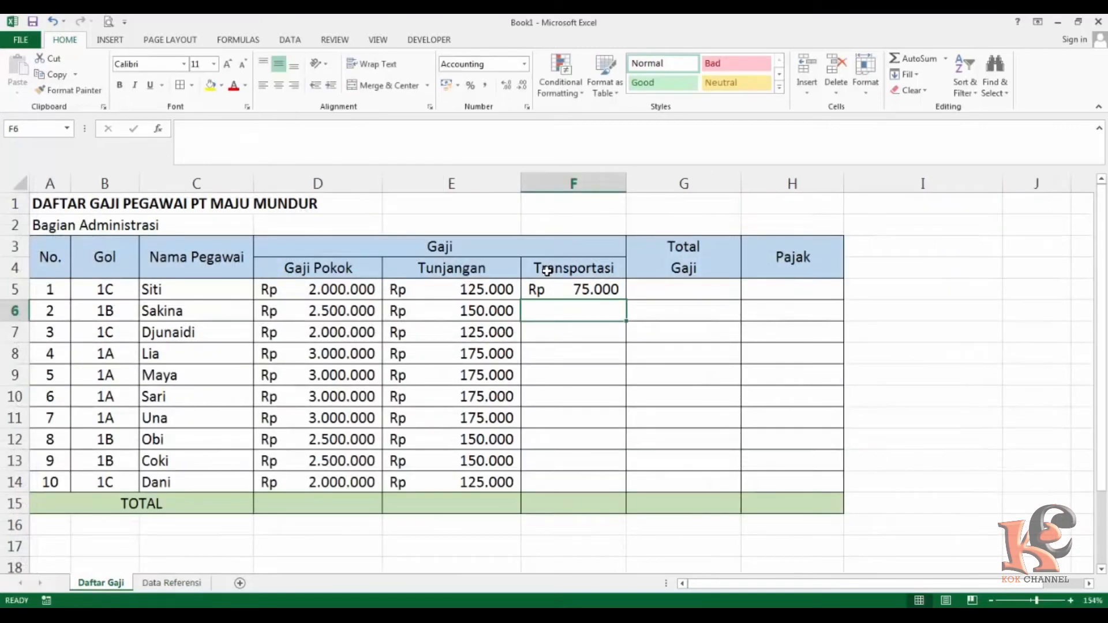
Copy the Transportasi formula from F5 down to F14 for all the employees
left_click(575, 291)
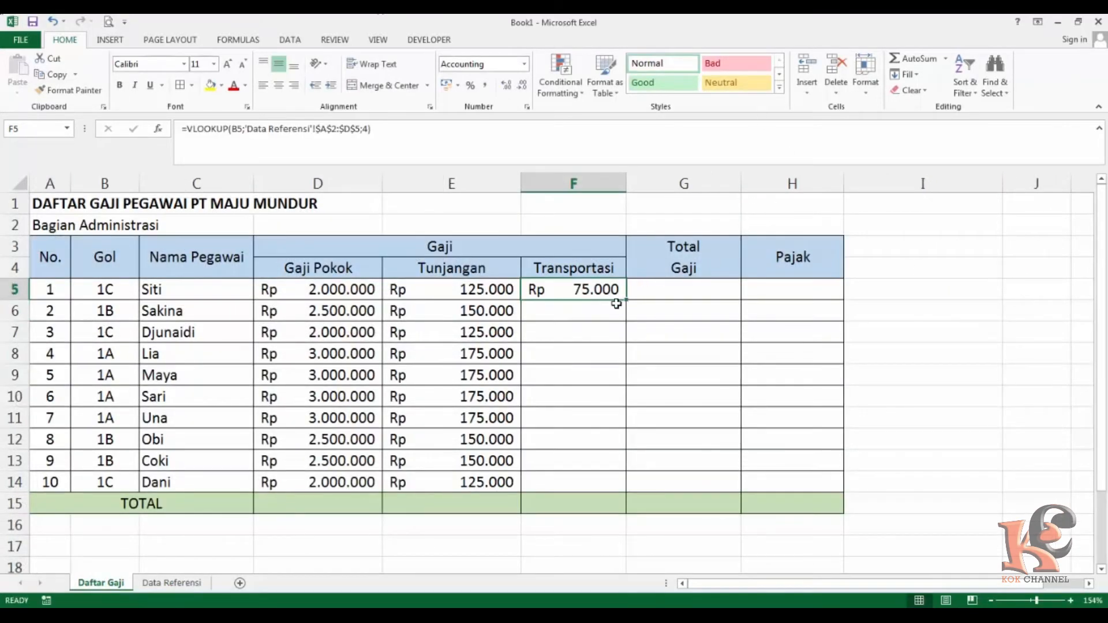
left_click_drag(626, 300, 622, 486)
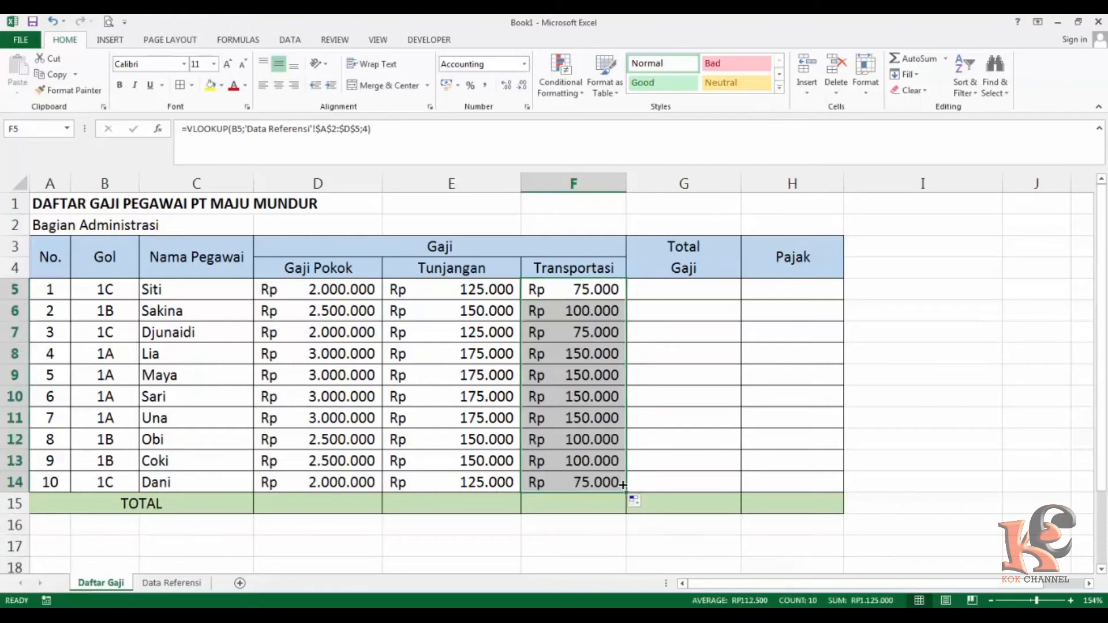
left_click(570, 411)
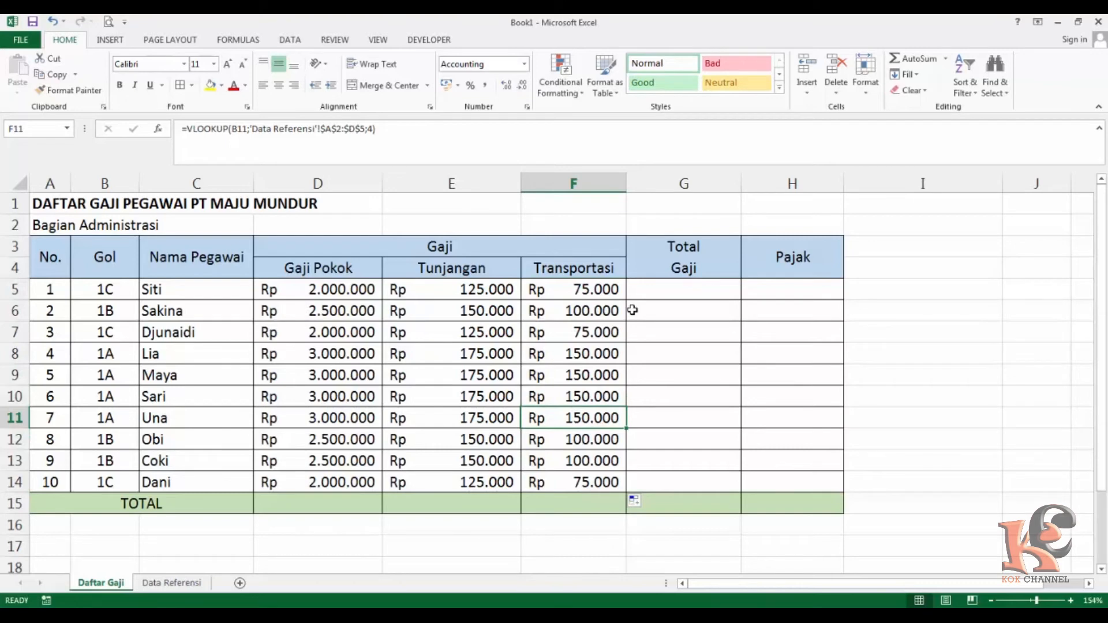
Enter the formula =SUM(D5:F5) in cell G5 to add up the first employee's Gaji Pokok, Tunjangan and Transportasi as Total Gaji
left_click(693, 291)
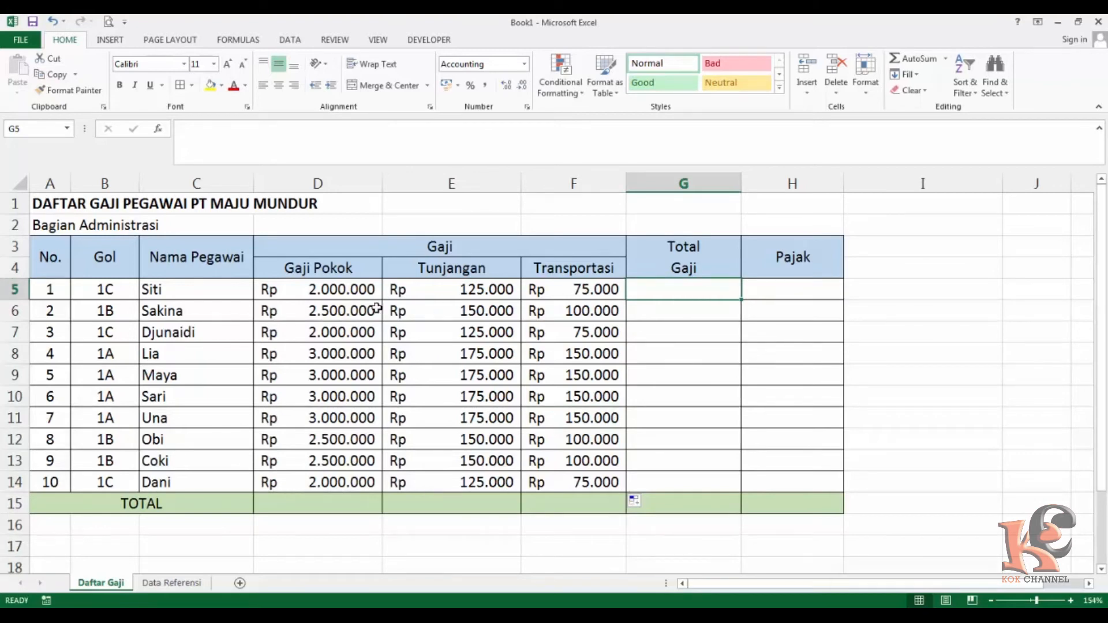
left_click(354, 293)
left_click(474, 291)
left_click(583, 292)
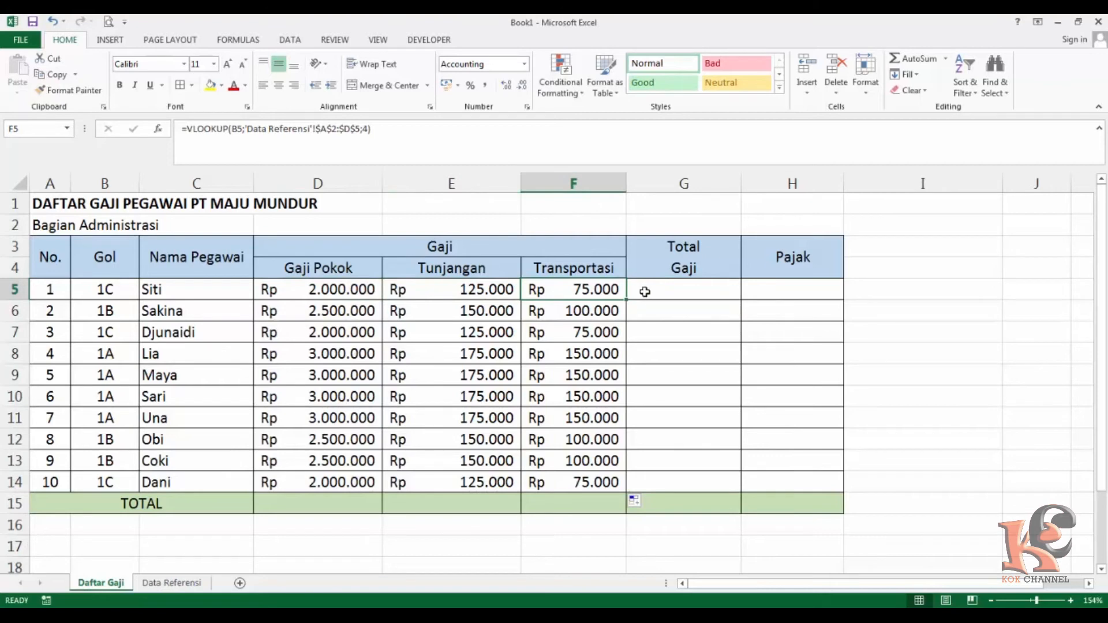
left_click(662, 292)
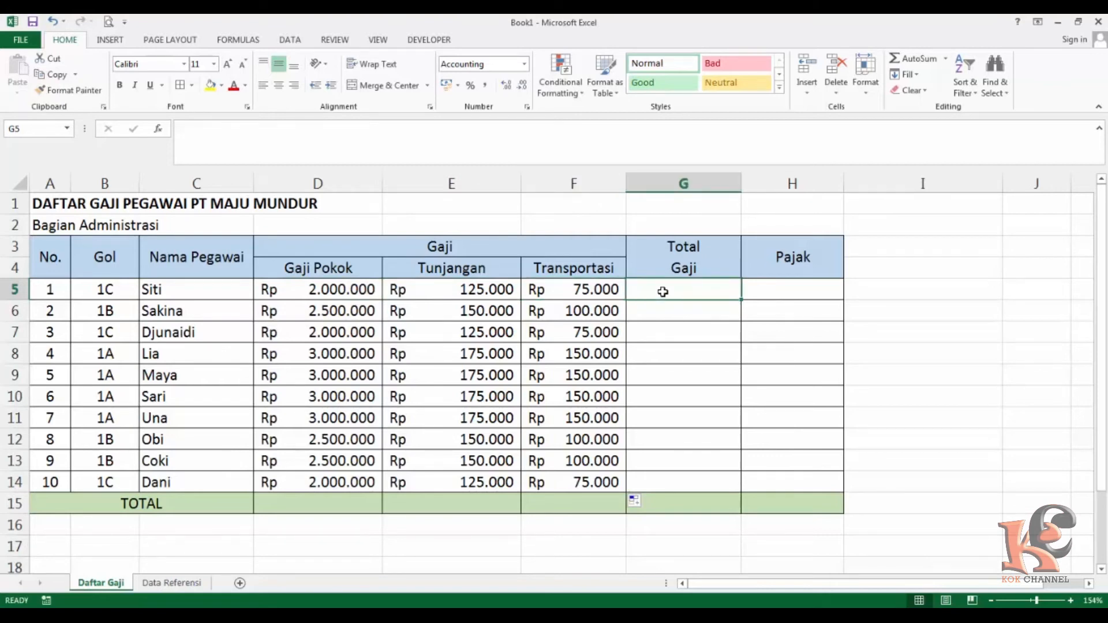
type("=sum")
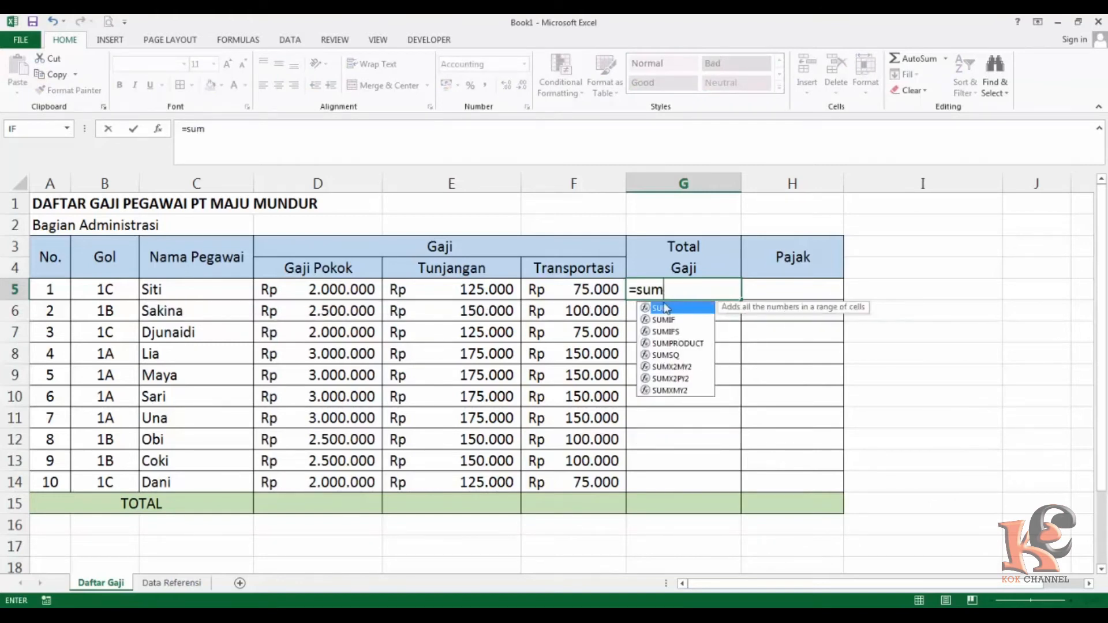
double_click(664, 311)
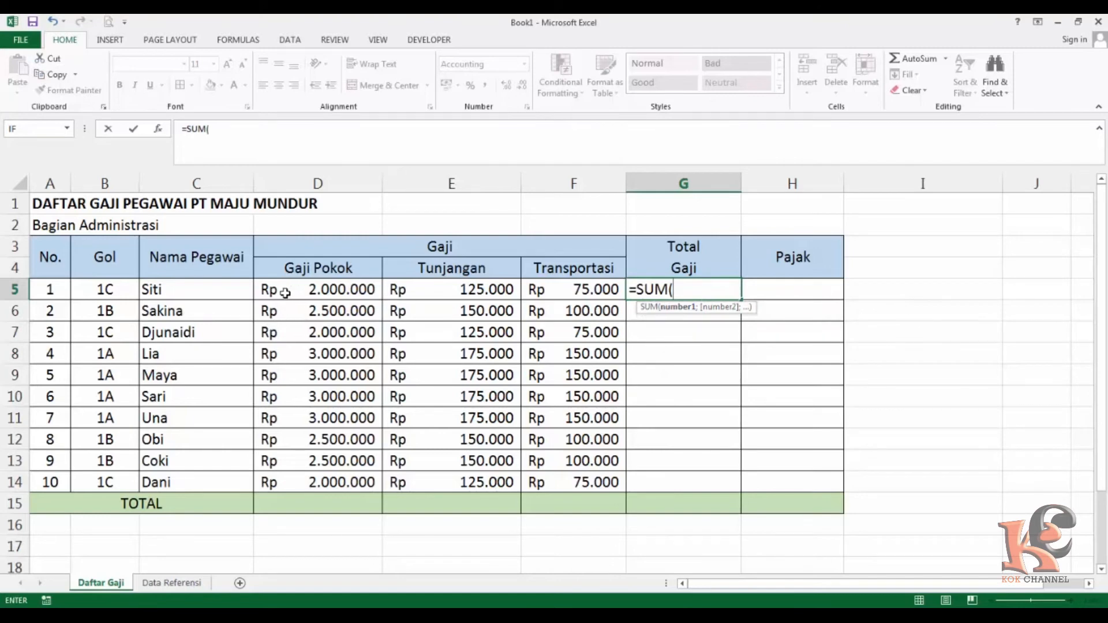
left_click_drag(283, 293, 543, 299)
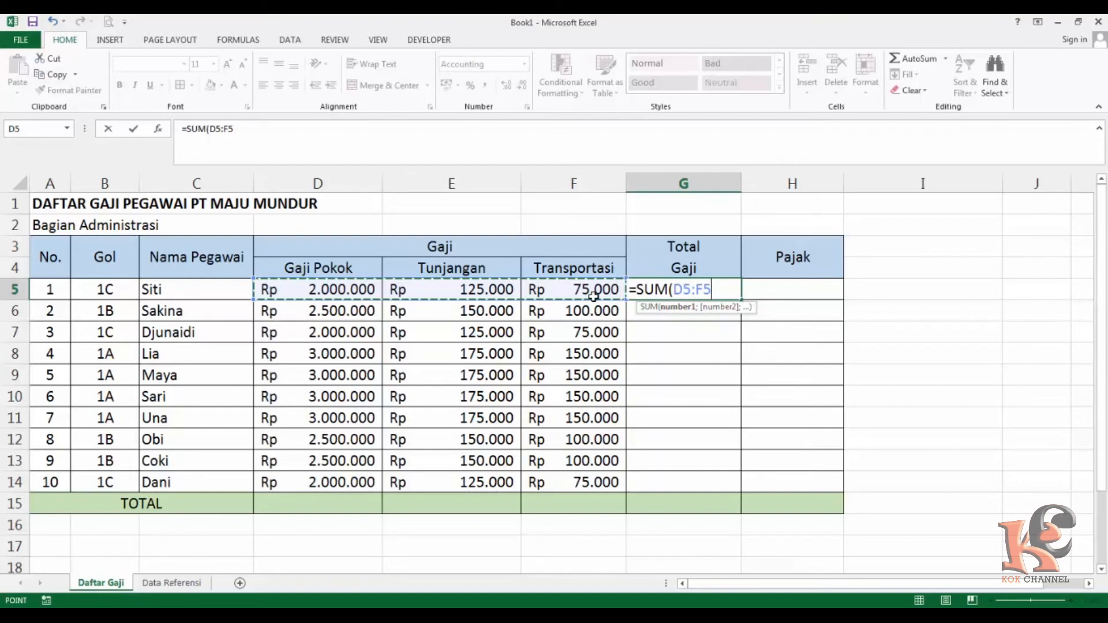
key("Return")
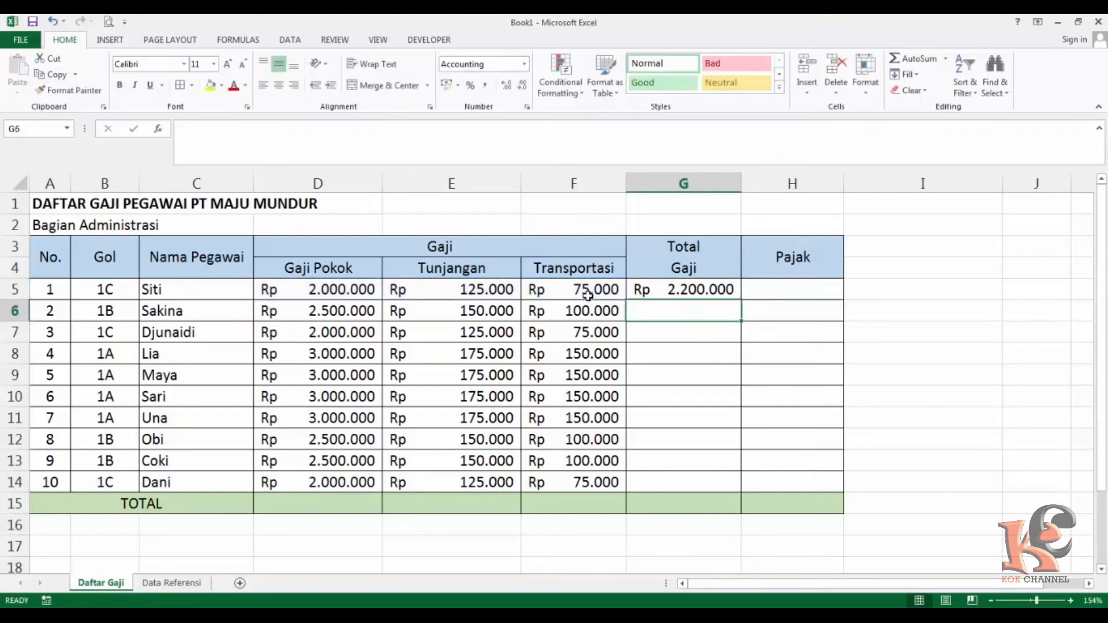
Copy the Total Gaji formula from G5 down to G14 for all the employees
left_click(681, 291)
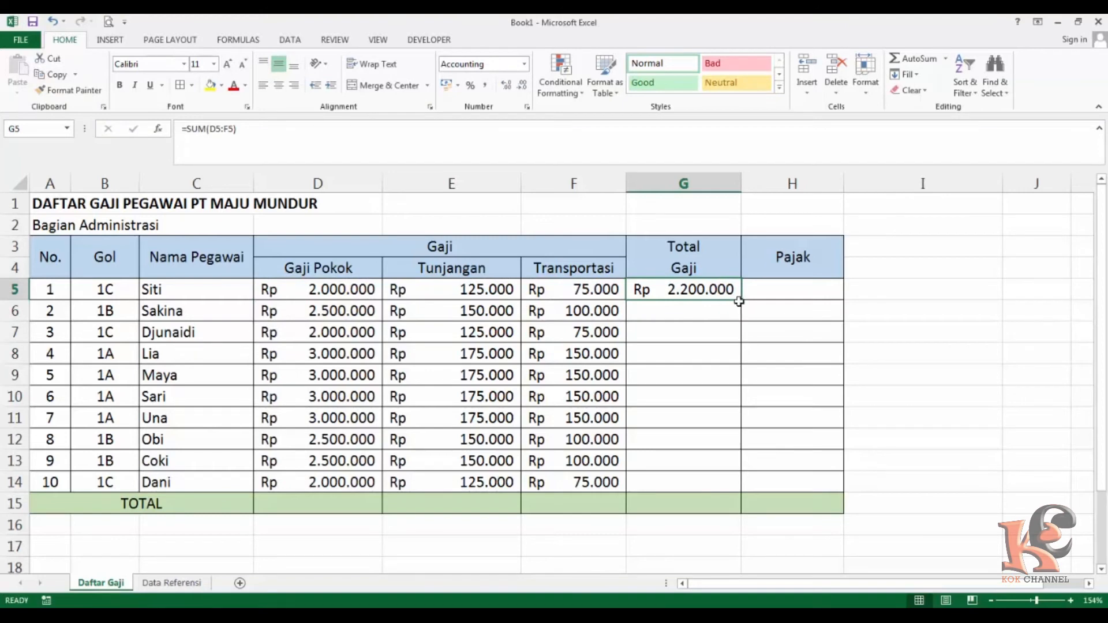
left_click_drag(740, 300, 741, 483)
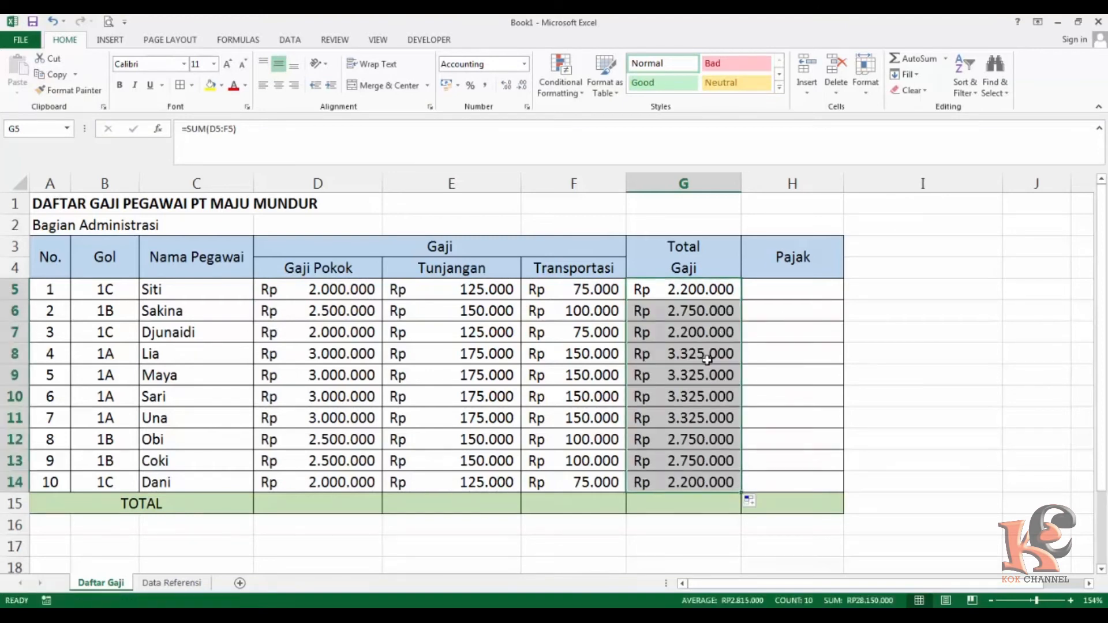
Enter the formula =HLOOKUP(B5;'Data Referensi'!$F$2:$I$3;2) in cell H5 of Daftar Gaji to look up the first employee's Pajak rate
left_click(778, 291)
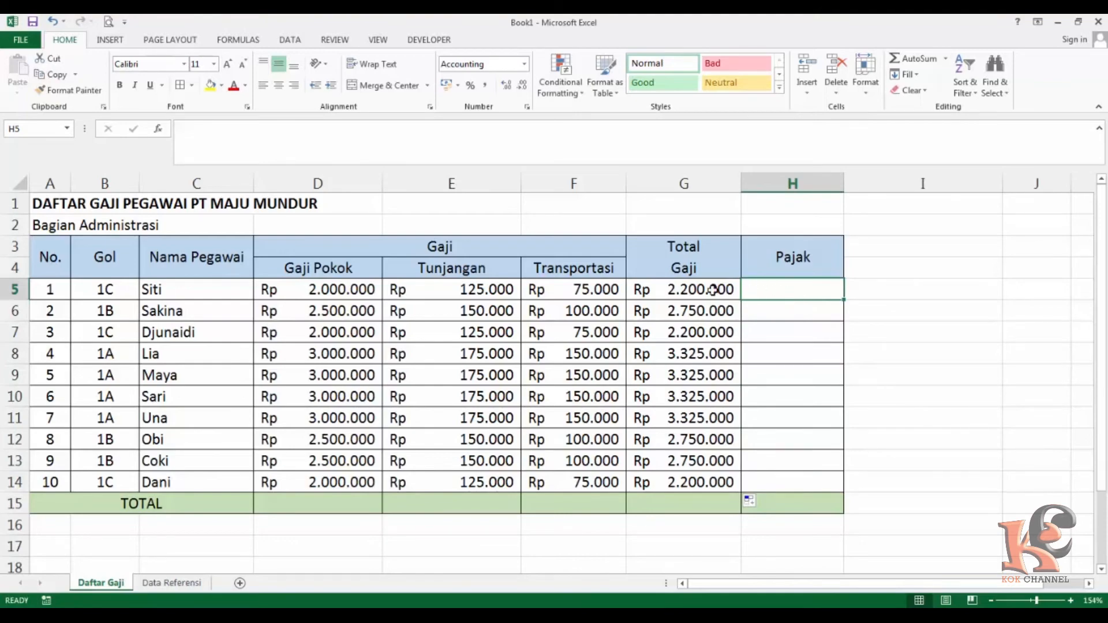
left_click(196, 583)
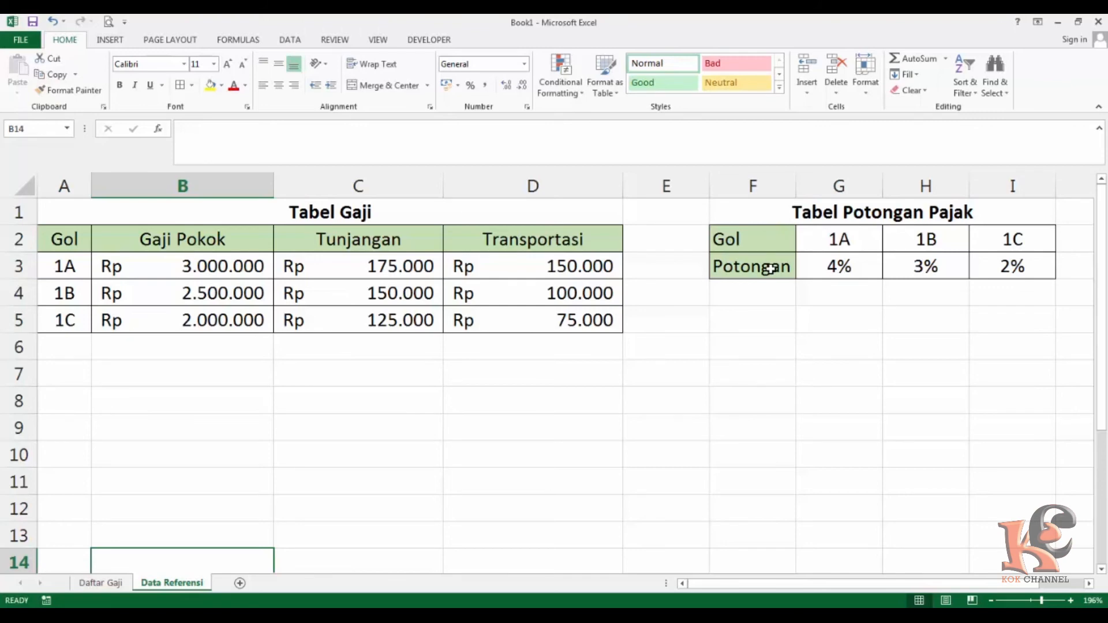
left_click(110, 583)
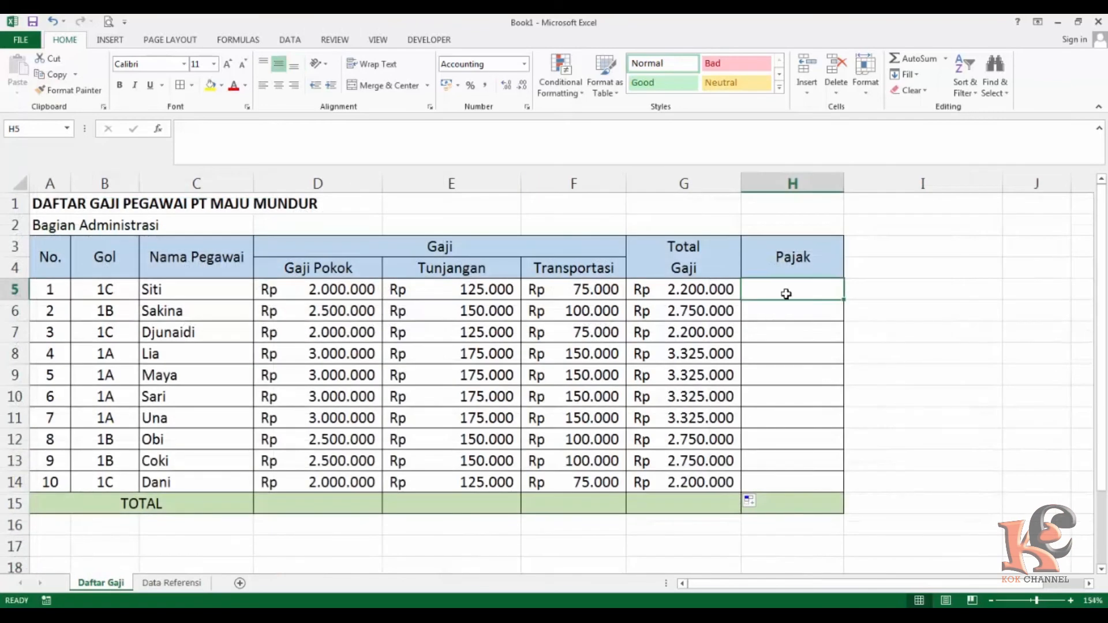
type("=hlo")
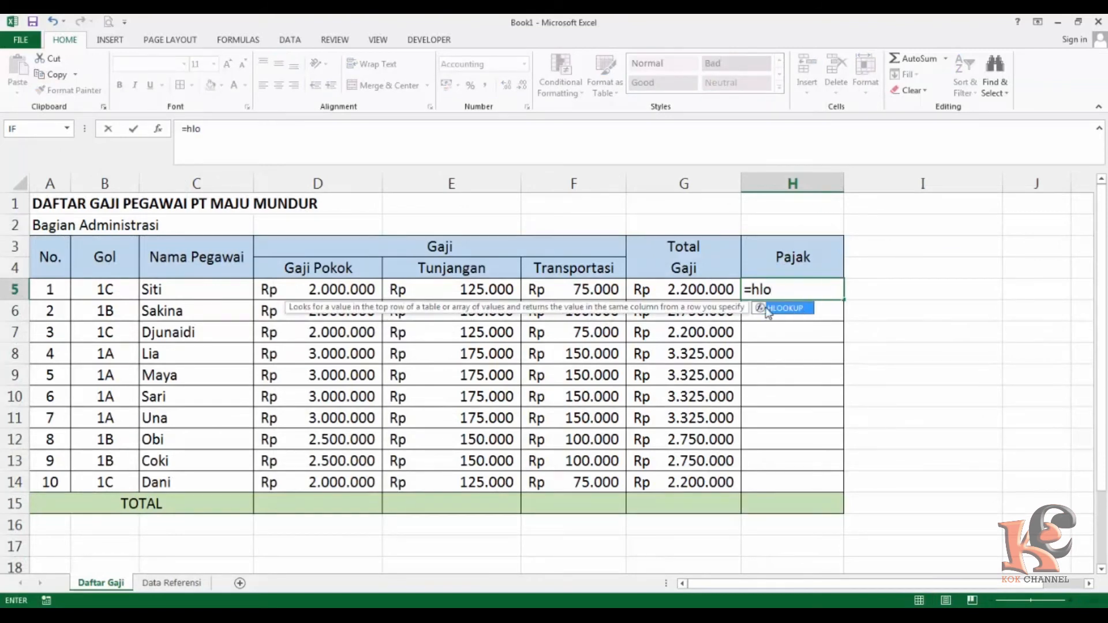
double_click(787, 311)
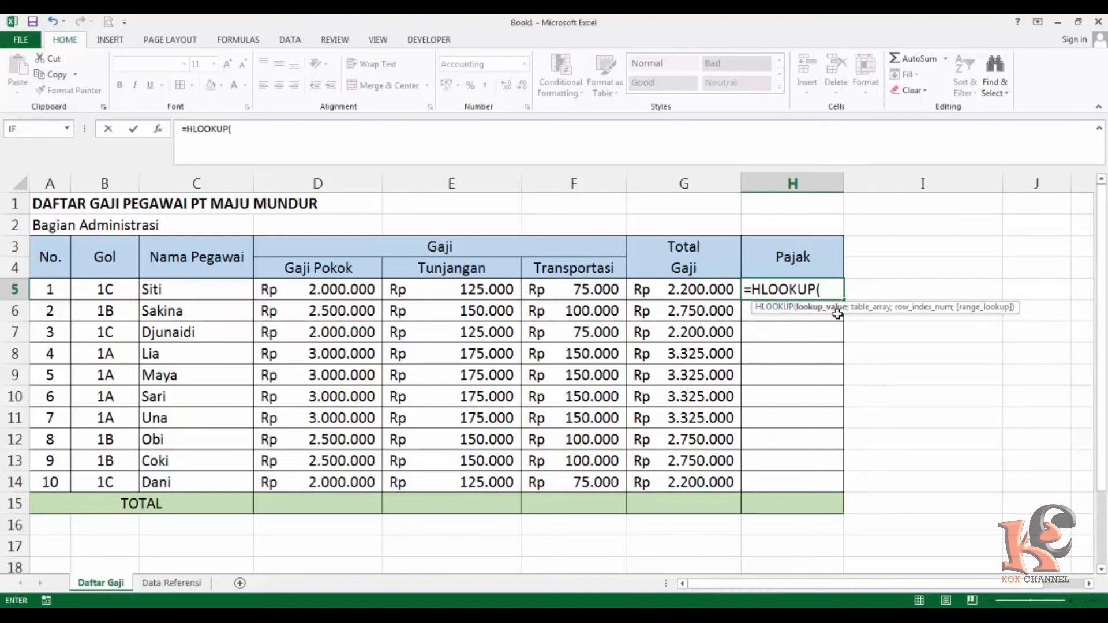
left_click(104, 292)
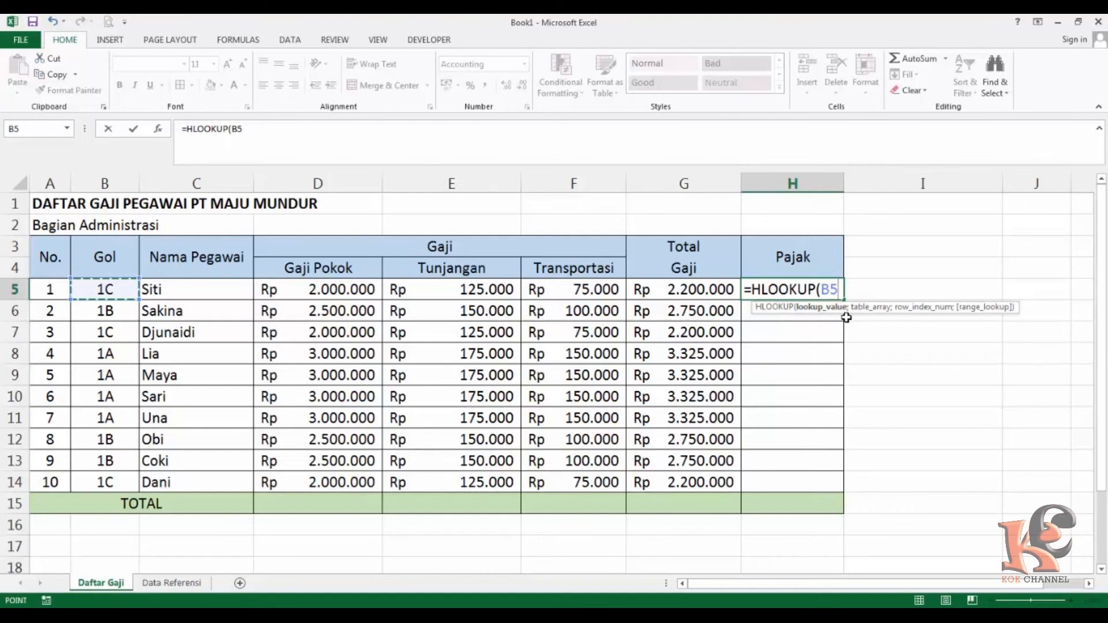
type(";")
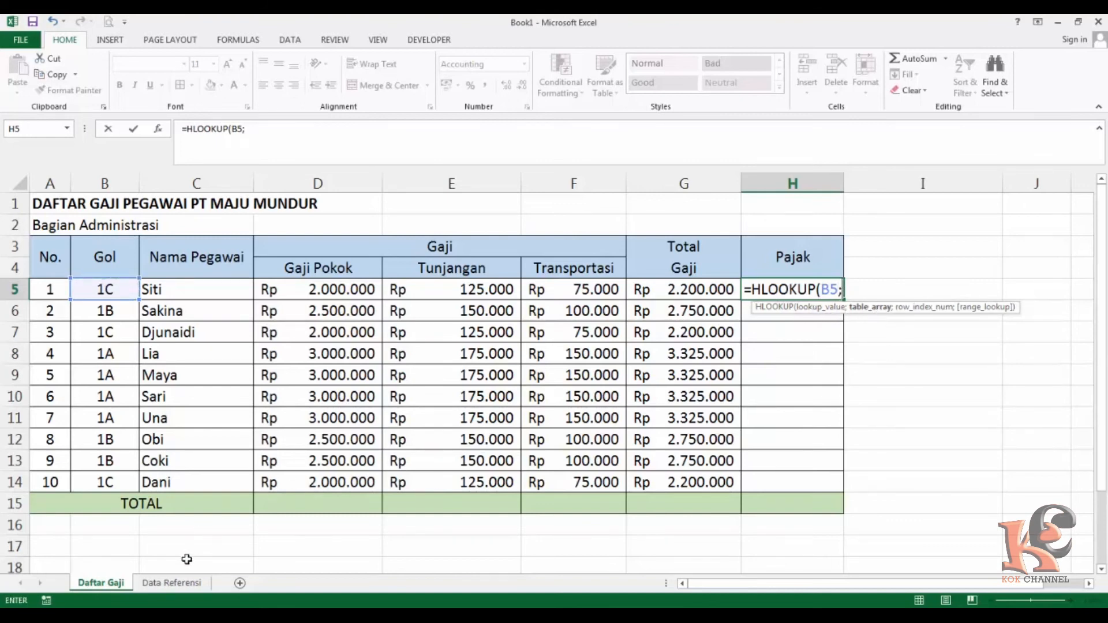
left_click(171, 583)
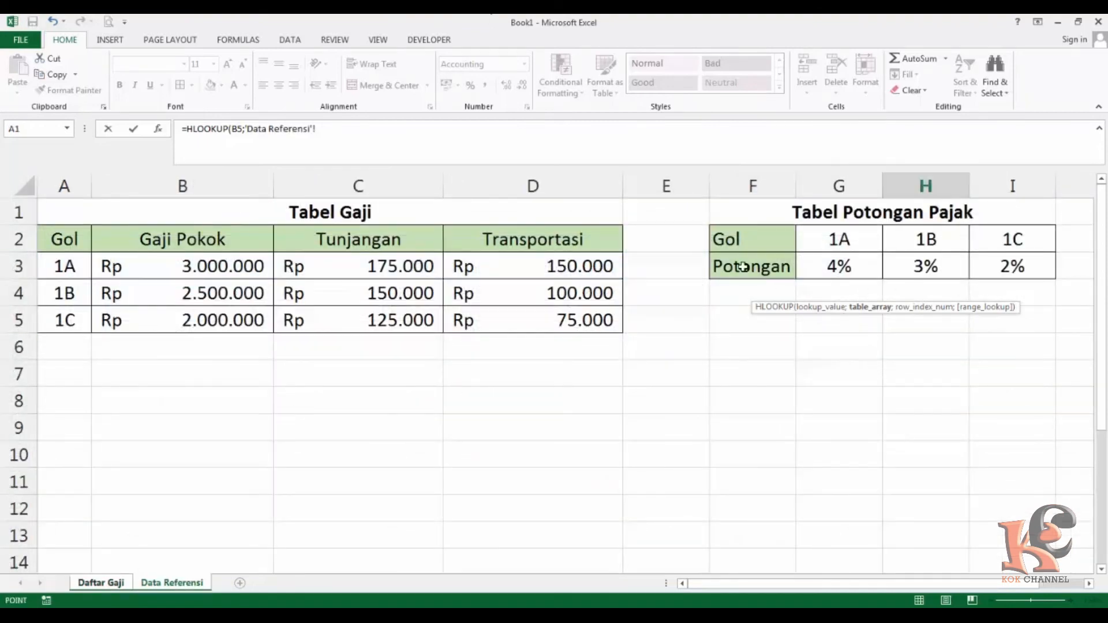
left_click_drag(738, 240, 989, 263)
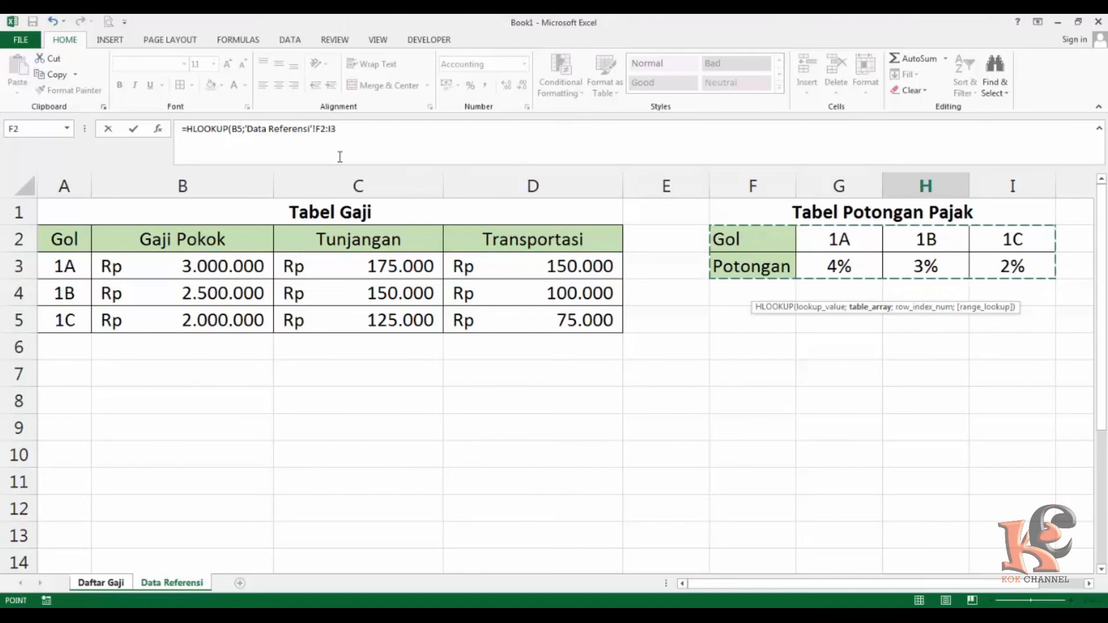
key("F4")
type(";2")
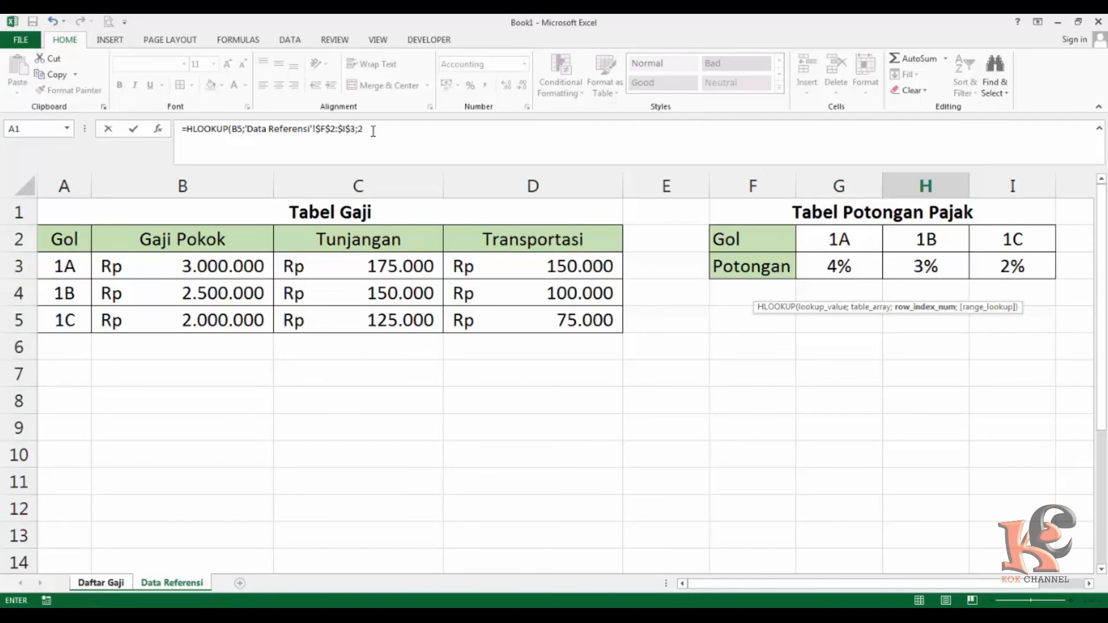
key("Return")
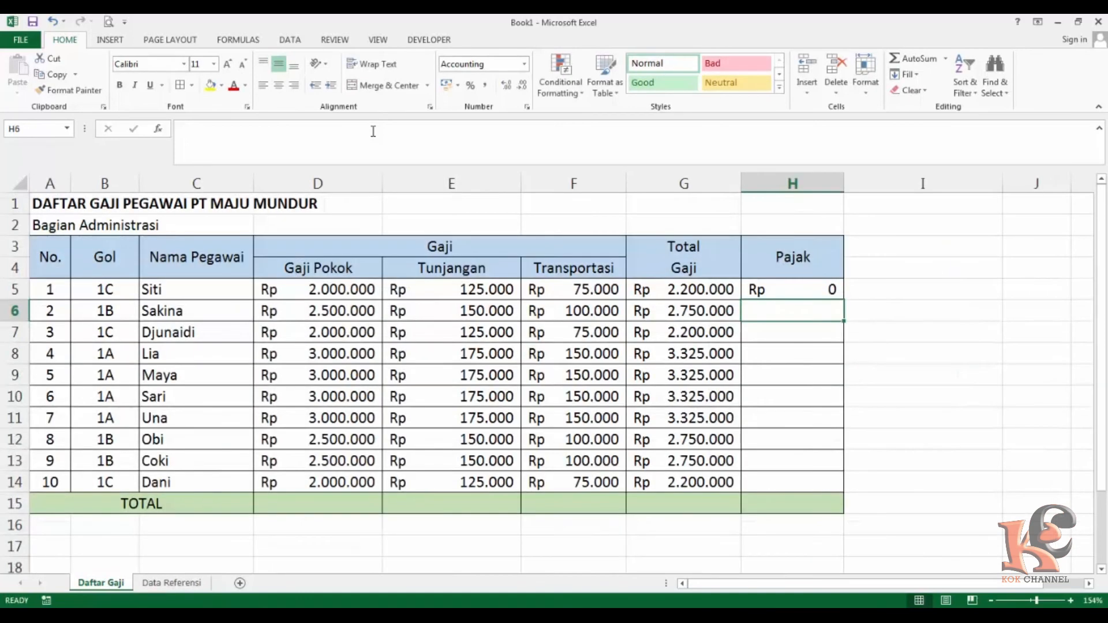
Extend the HLOOKUP formula in H5 with *G5 so the tax rate is multiplied by the first employee's Total Gaji
left_click(804, 293)
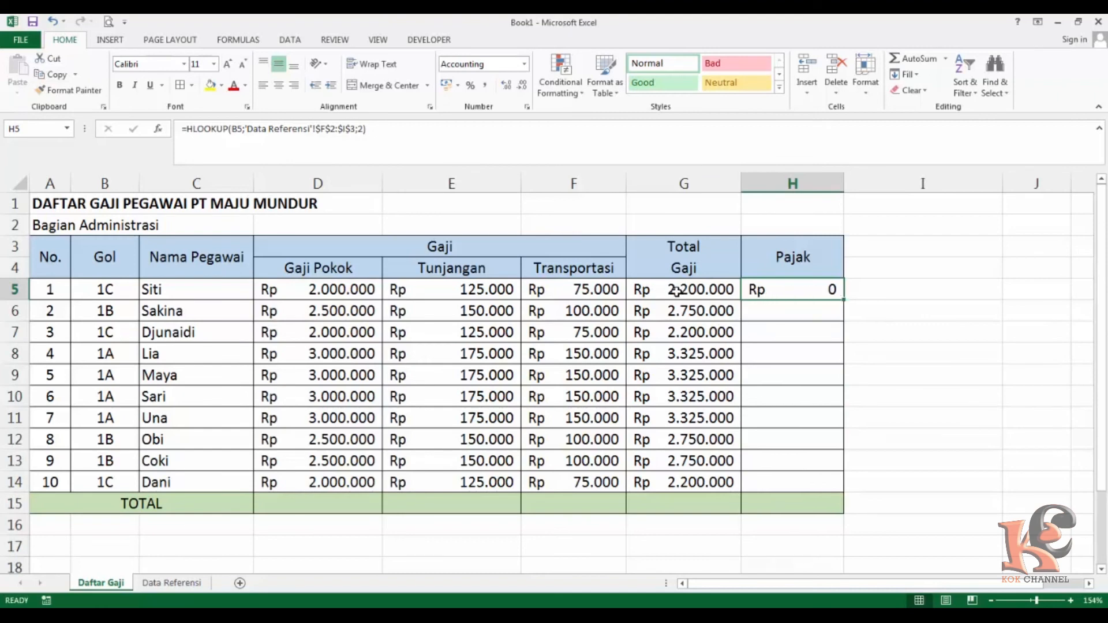
left_click(378, 128)
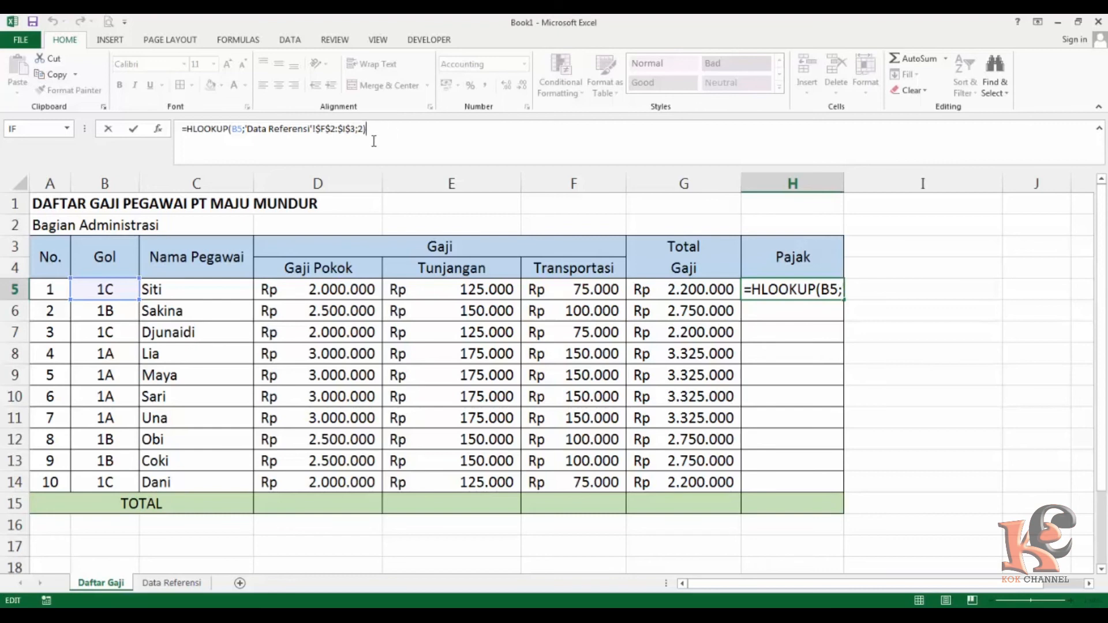
type("*")
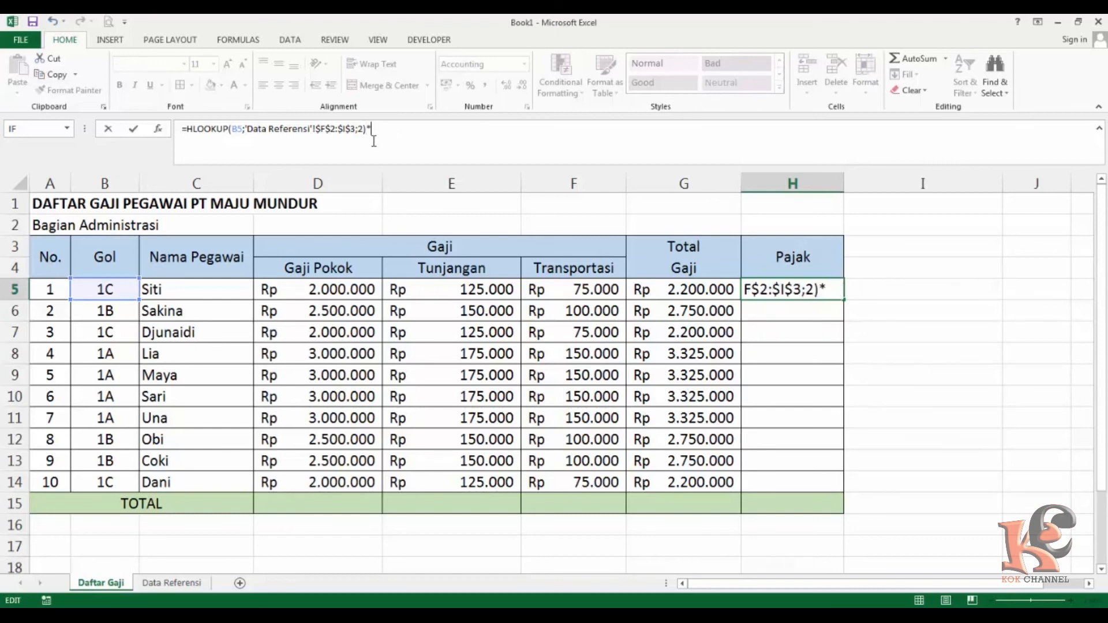
left_click(695, 290)
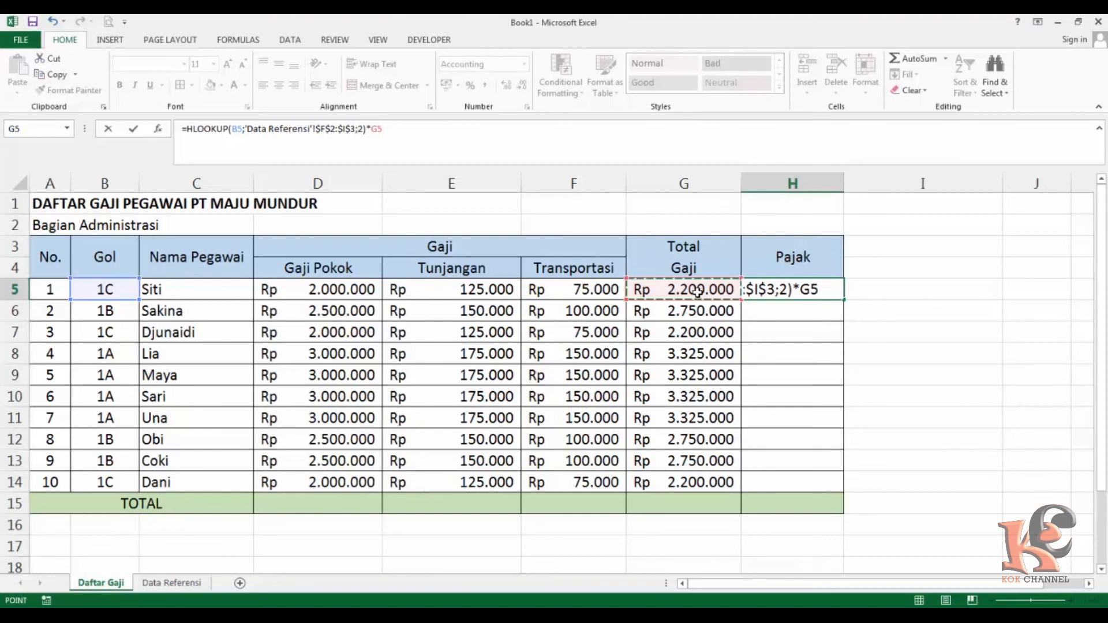
key("Return")
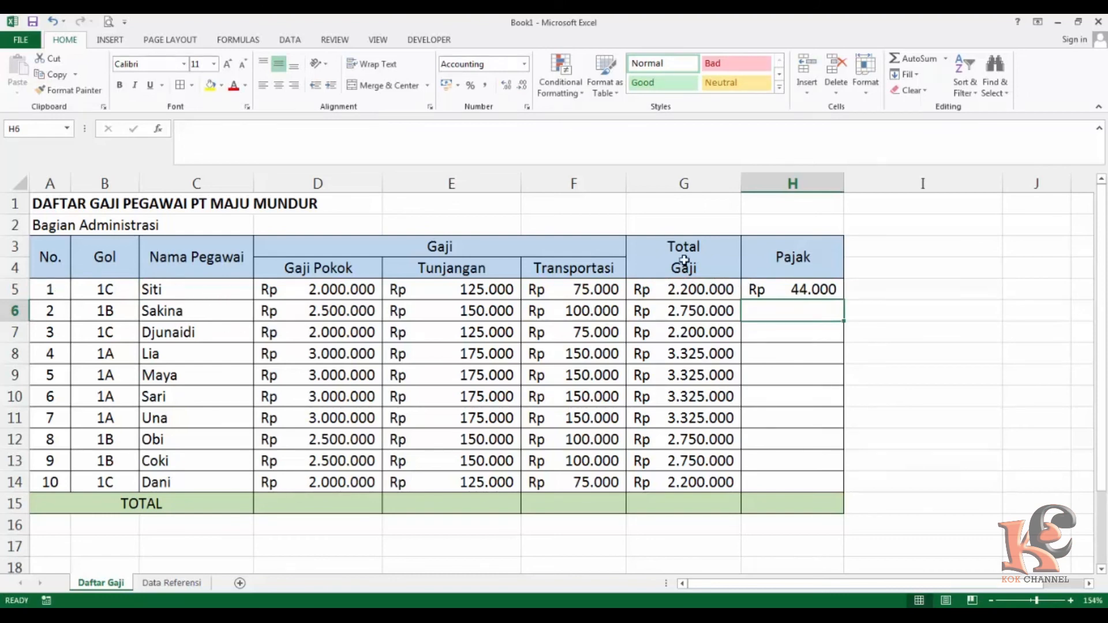
Copy the Pajak formula from H5 down to H14 for all the employees
left_click(823, 292)
left_click_drag(847, 300, 841, 488)
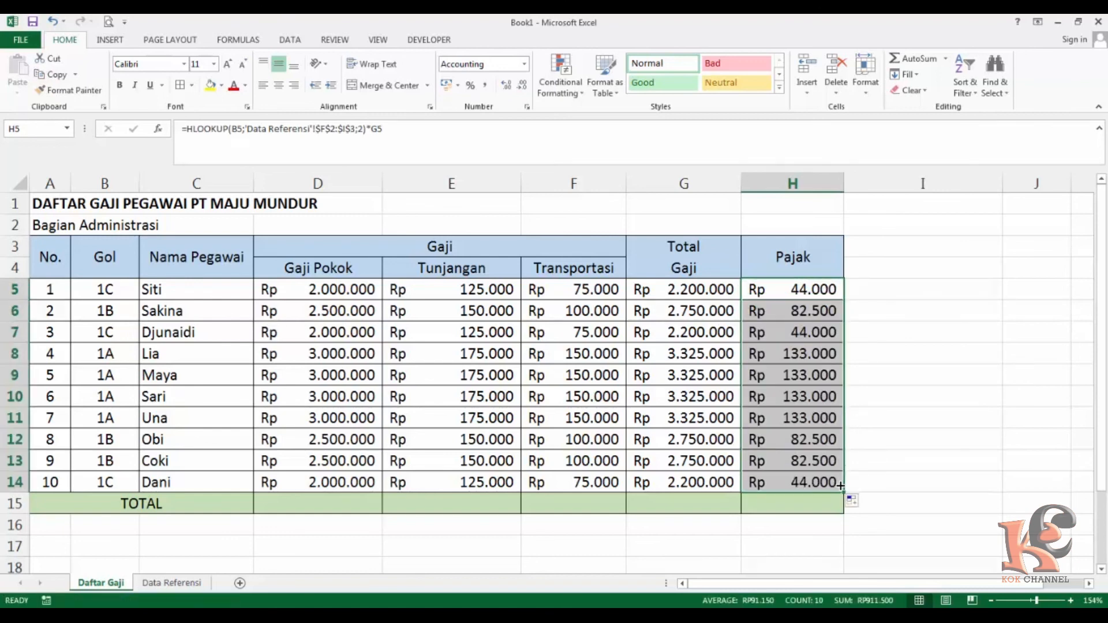
left_click(890, 433)
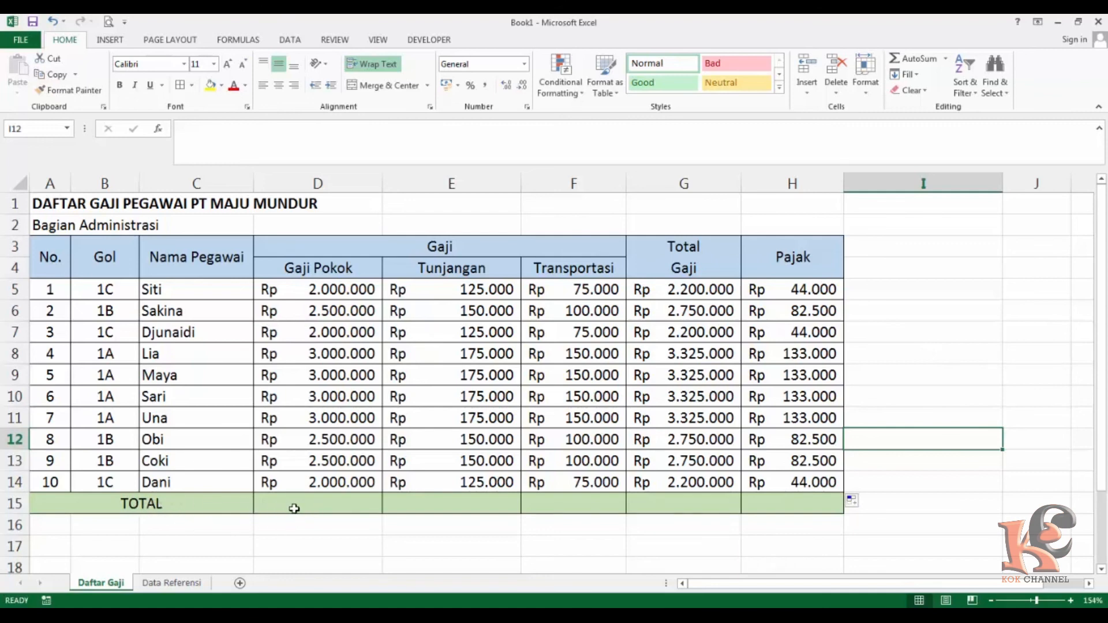
Enter the formula =SUM(D5:D14) in cell D15 of the TOTAL row and copy it across to H15
left_click(295, 508)
type("=sum")
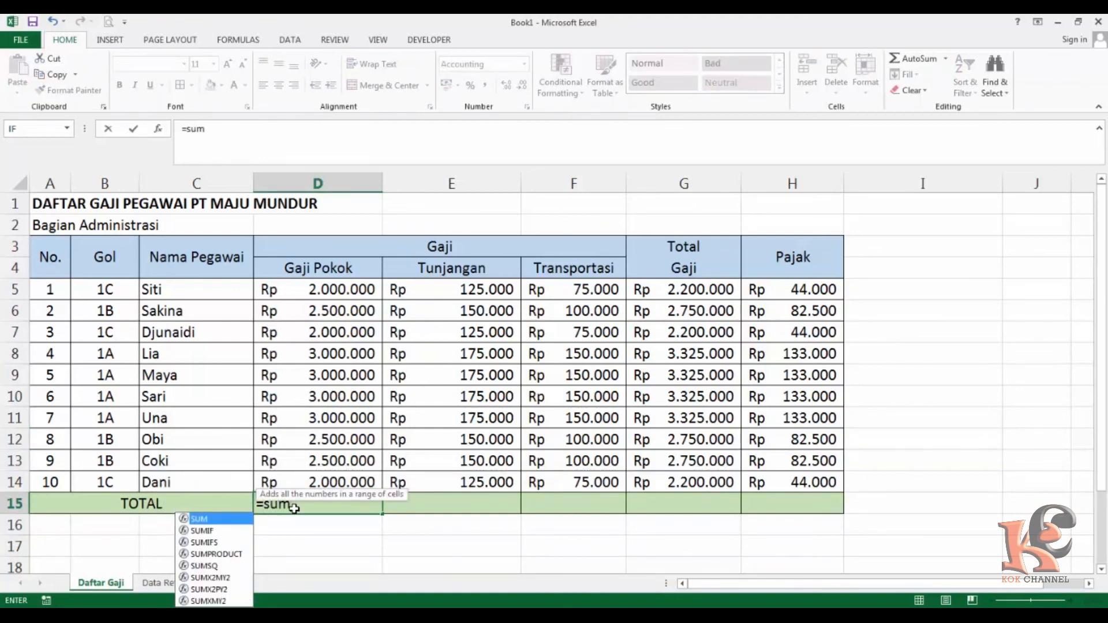
double_click(196, 518)
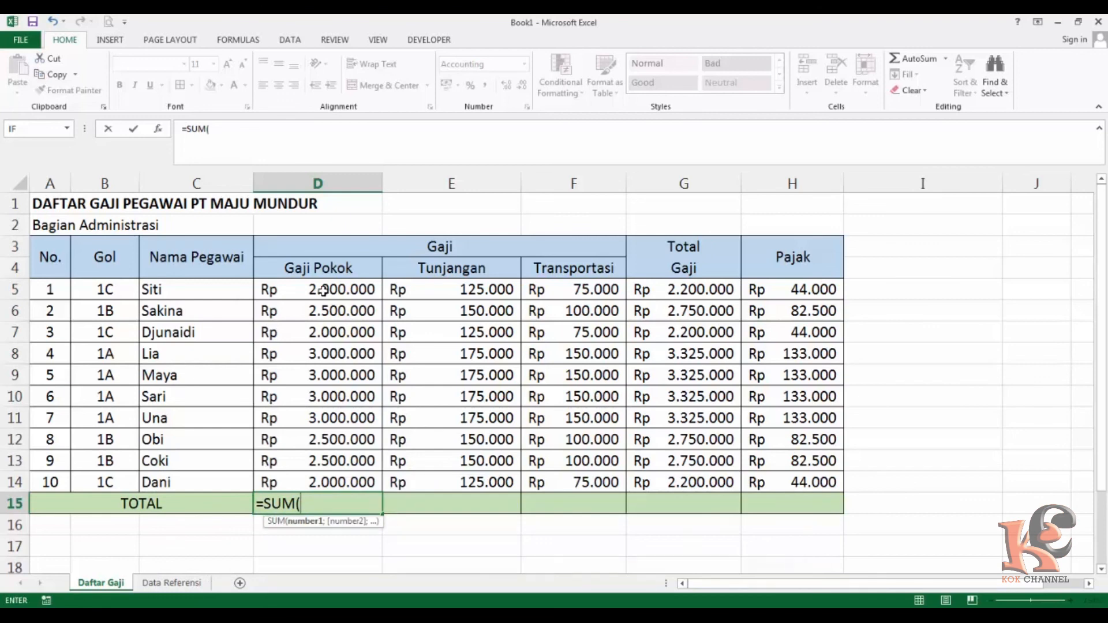
left_click_drag(323, 290, 339, 477)
key("Return")
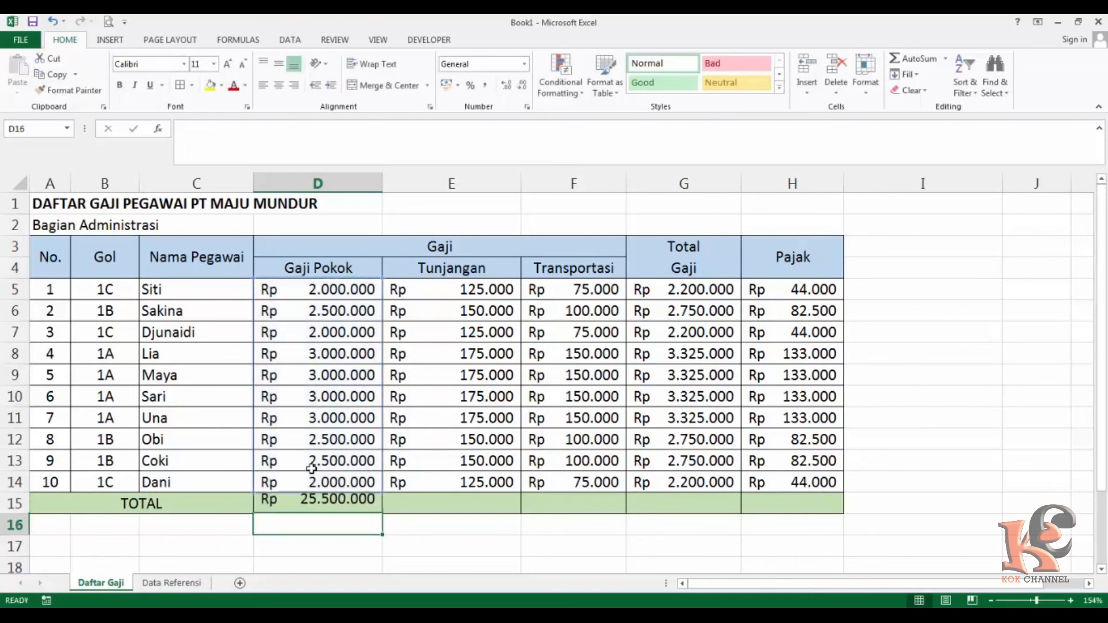
left_click(319, 504)
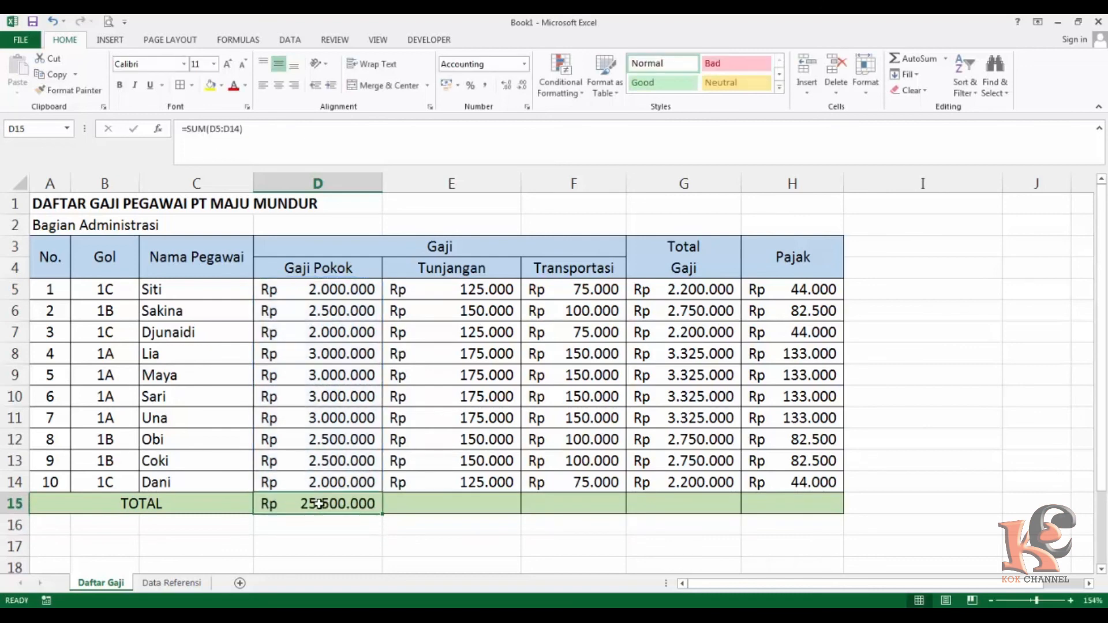
left_click_drag(381, 514, 834, 516)
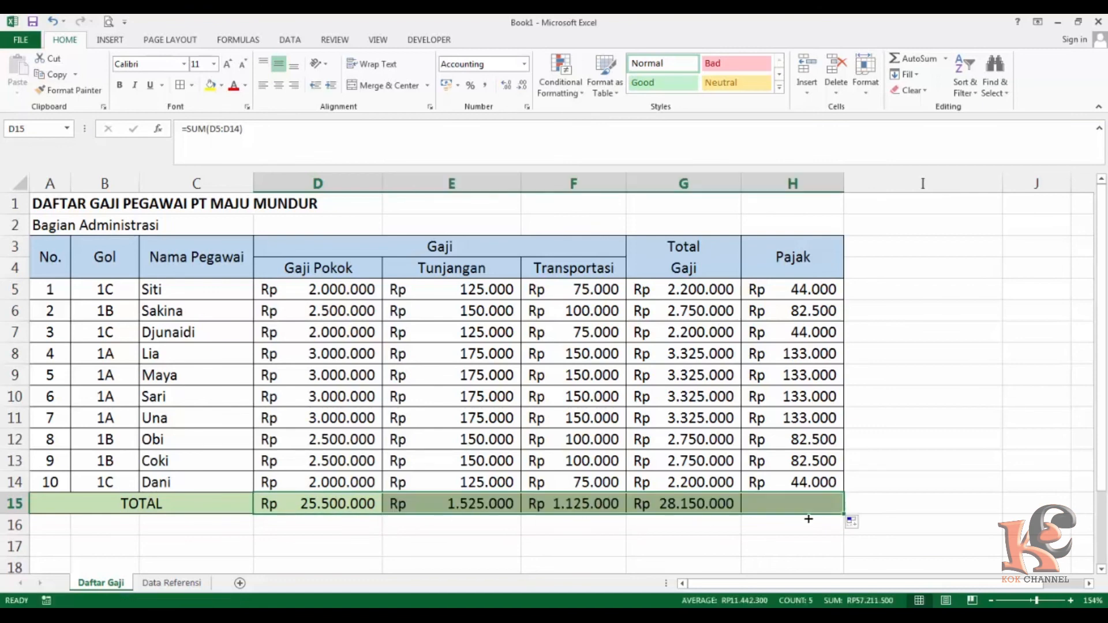